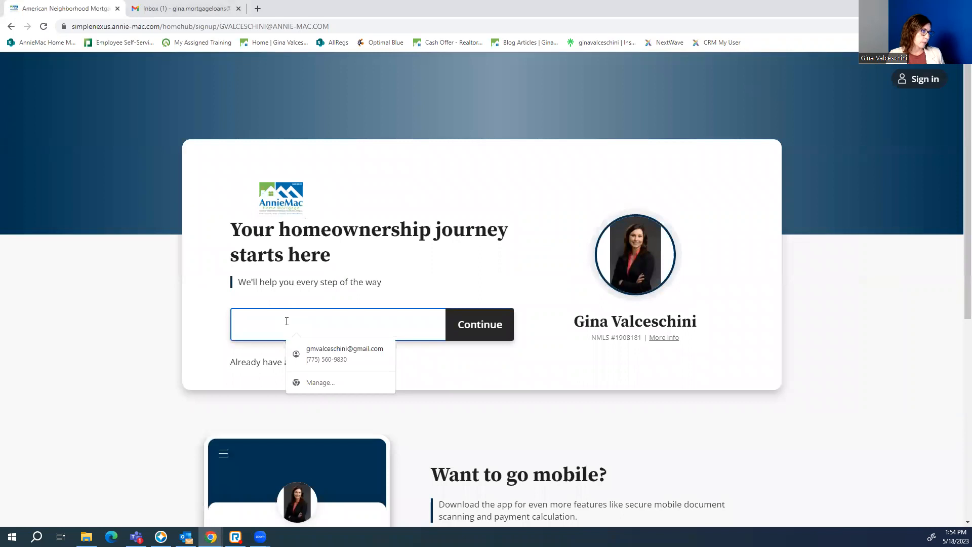
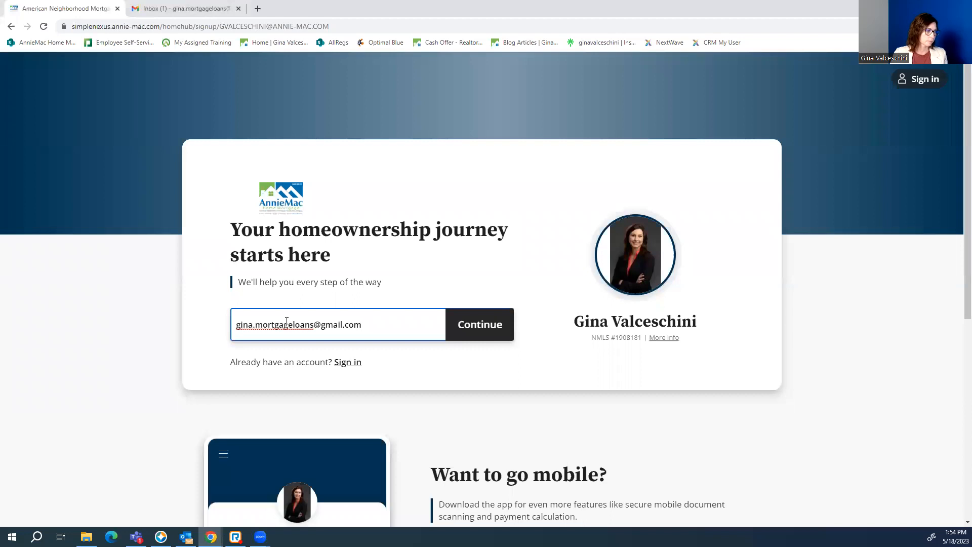
Step: Enter the borrower's e-mail address in the sign-up field and continue
click(491, 328)
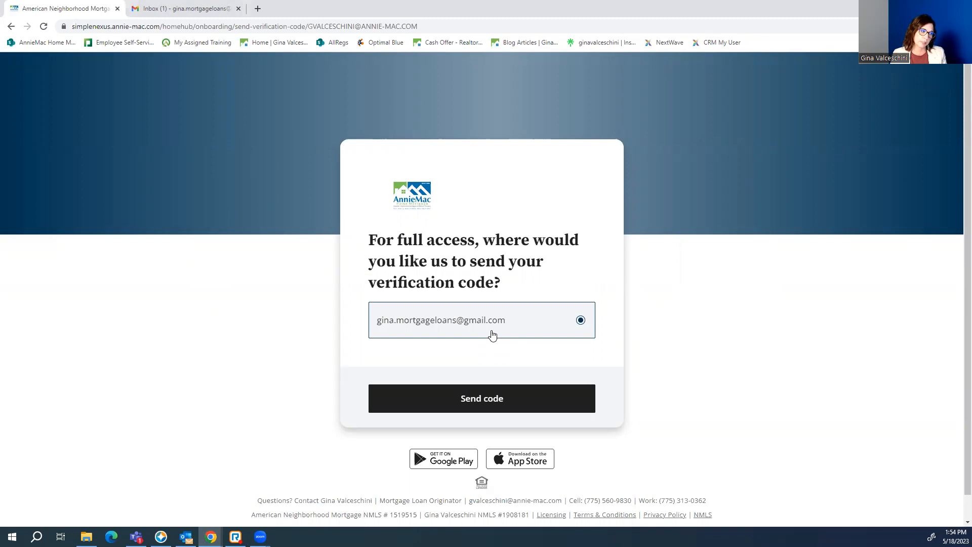
Step: Send the verification code to the selected e-mail address
click(492, 402)
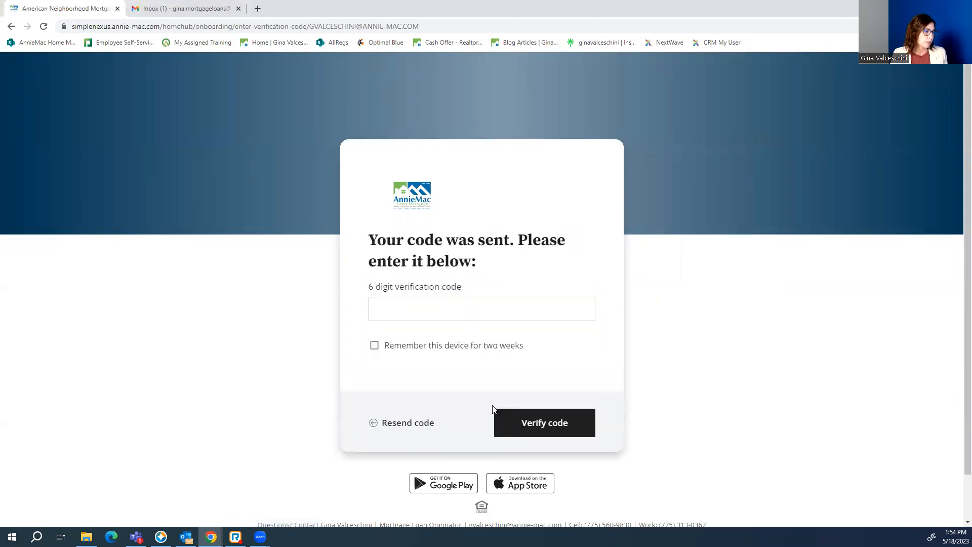
click(457, 322)
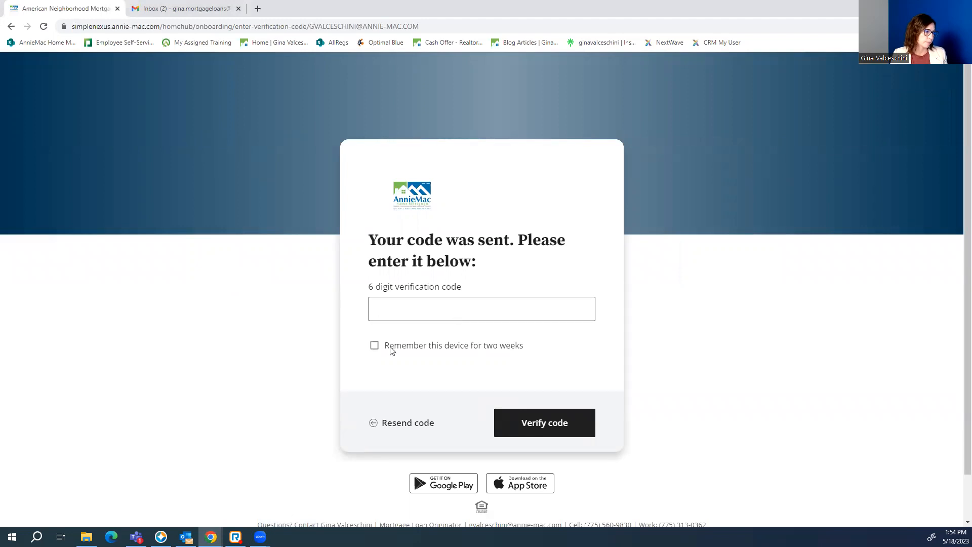
click(373, 348)
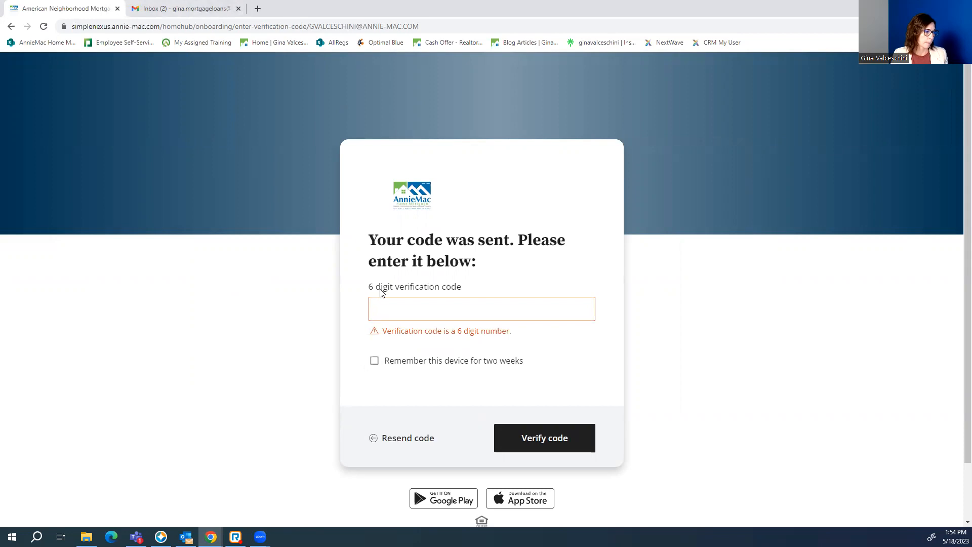
Step: Switch to the Gmail inbox and open the verification code e-mail
click(195, 7)
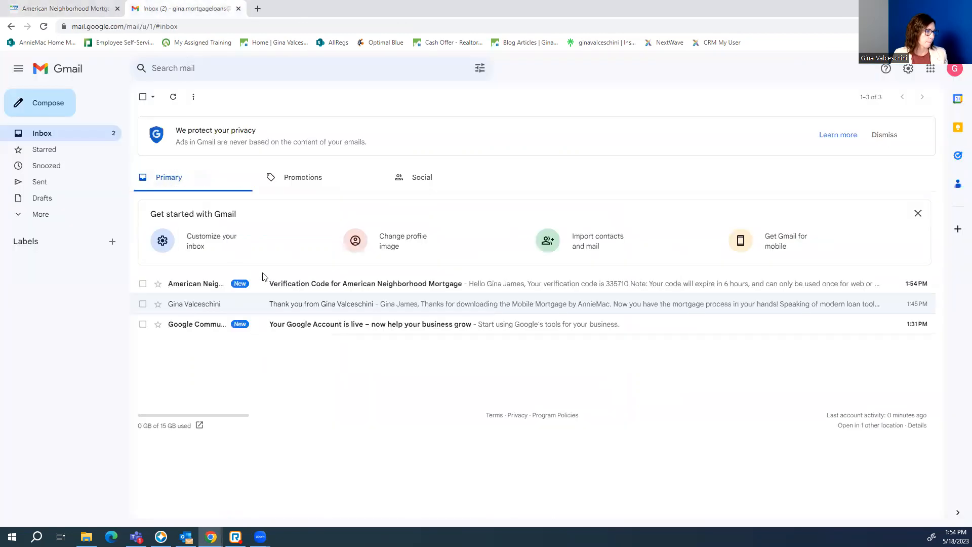
click(357, 284)
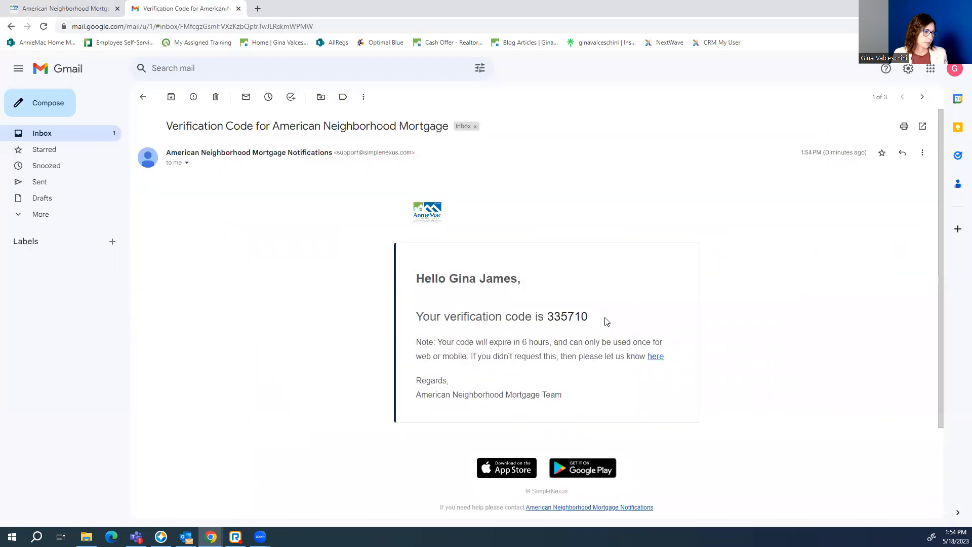
Step: Return to the sign-up tab, enter the 6-digit verification code and verify it
click(115, 8)
click(414, 316)
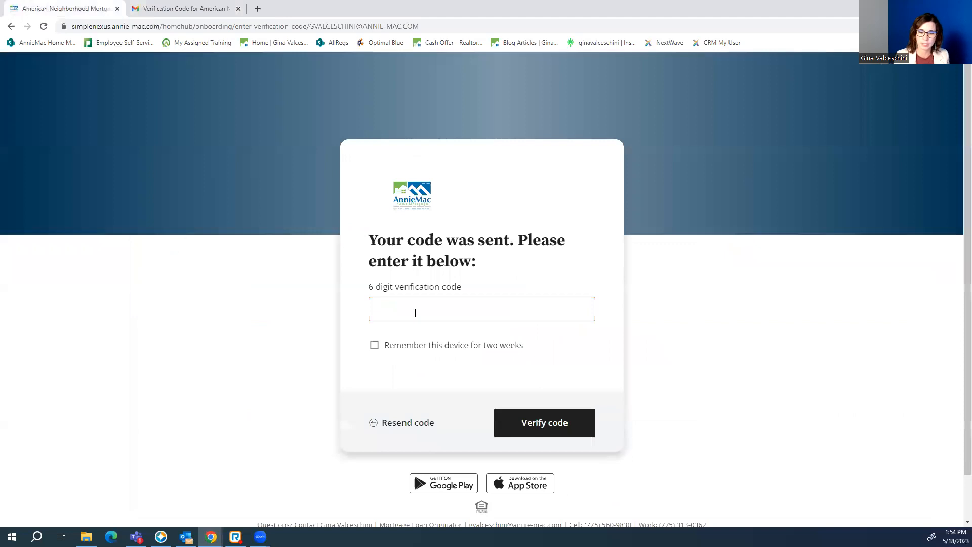
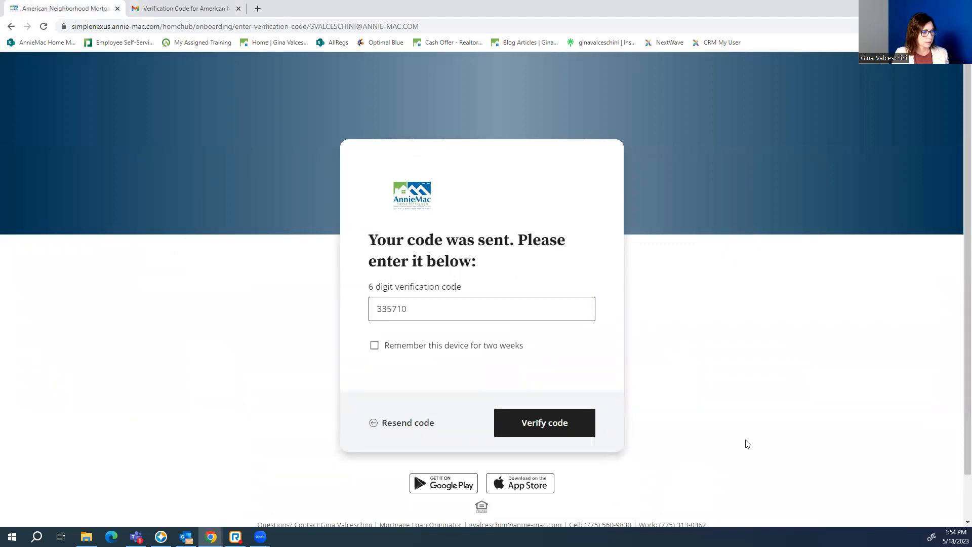
click(557, 425)
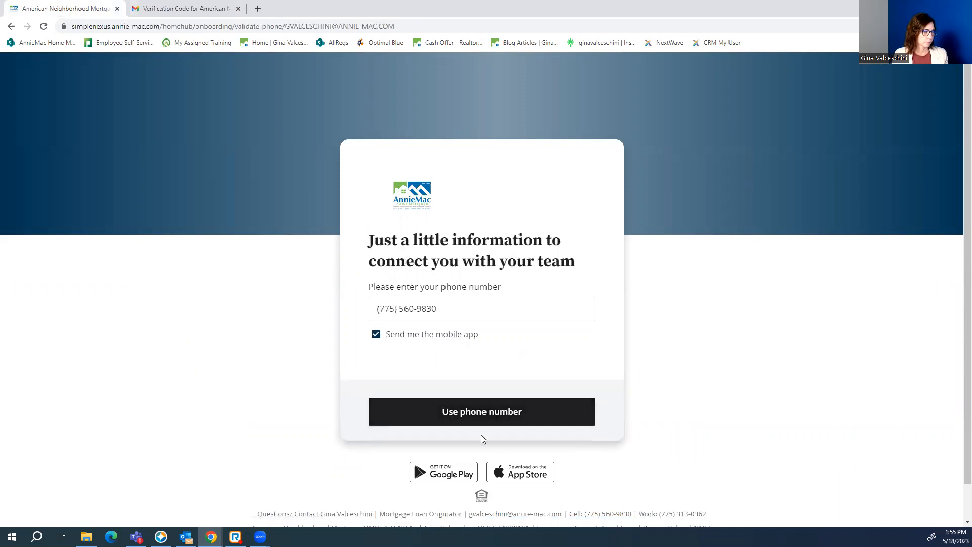
Step: Confirm the phone number and open the Loan Application task
click(432, 421)
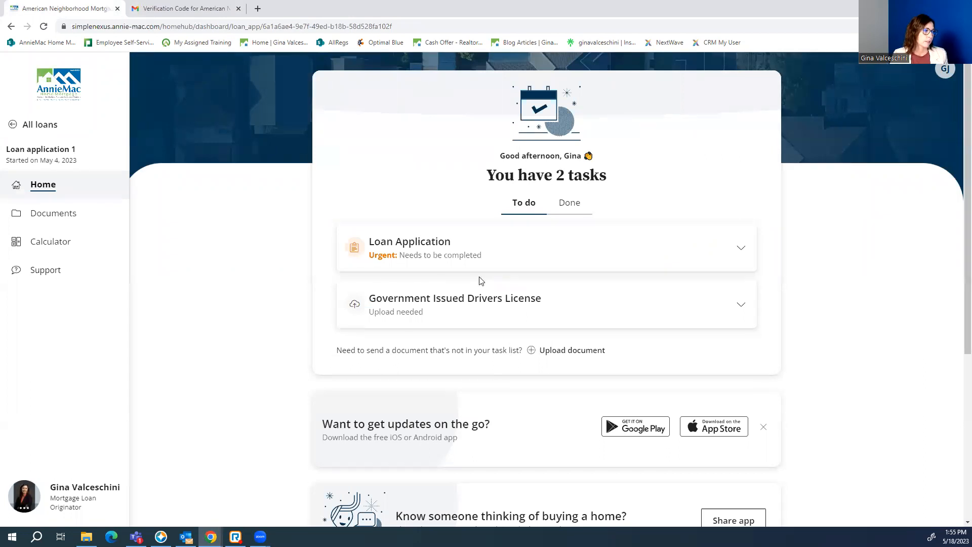
click(477, 250)
click(715, 510)
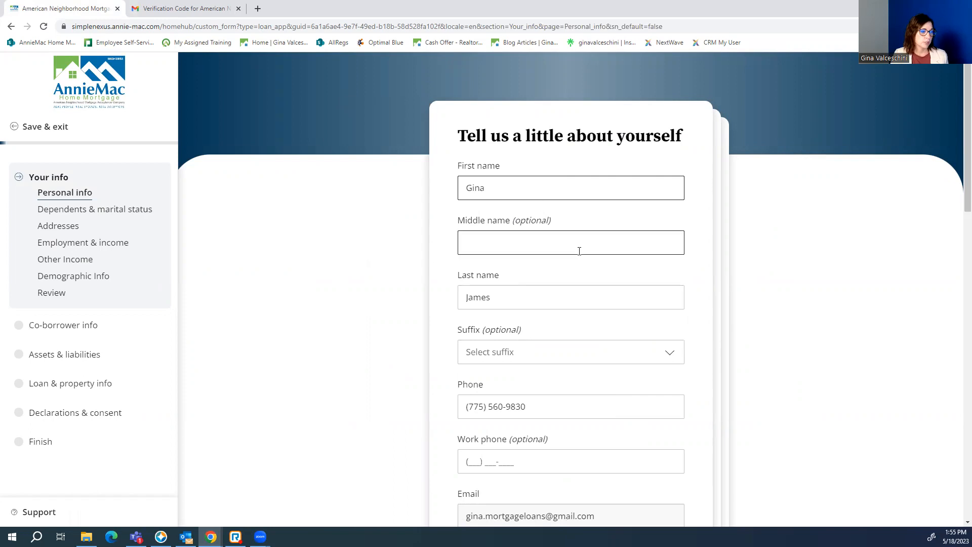
Step: Fill in the borrower's date of birth on the personal info form
scroll(578, 248, down, 5)
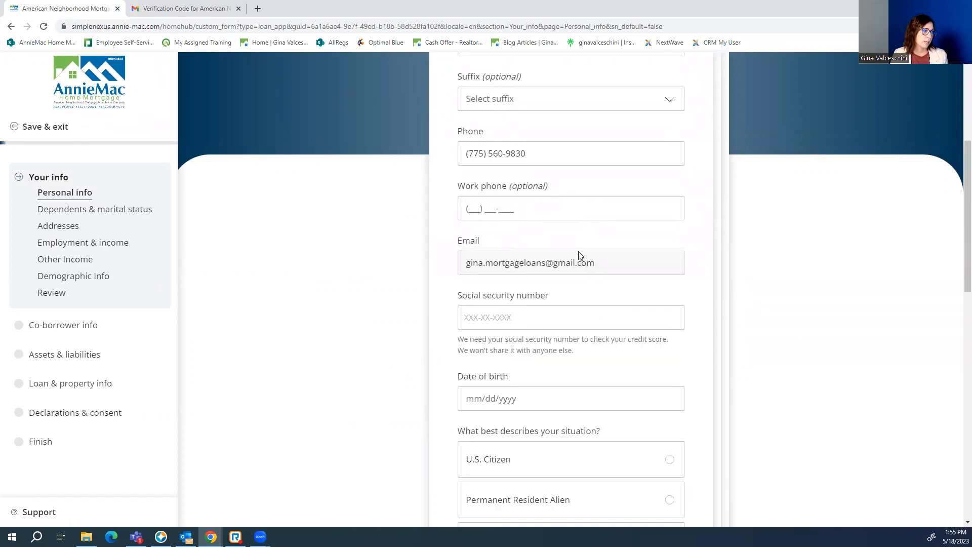
click(464, 318)
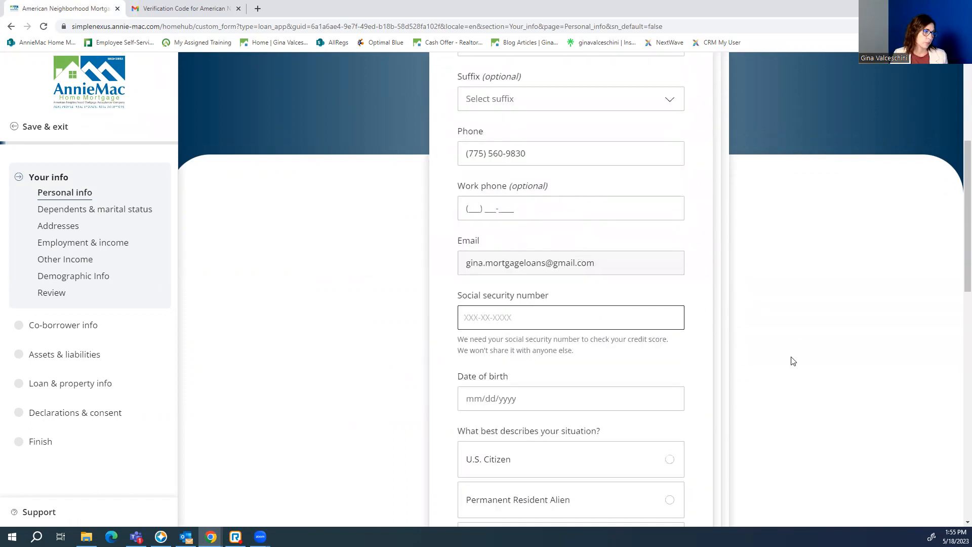
scroll(555, 231, up, 2)
scroll(554, 255, up, 4)
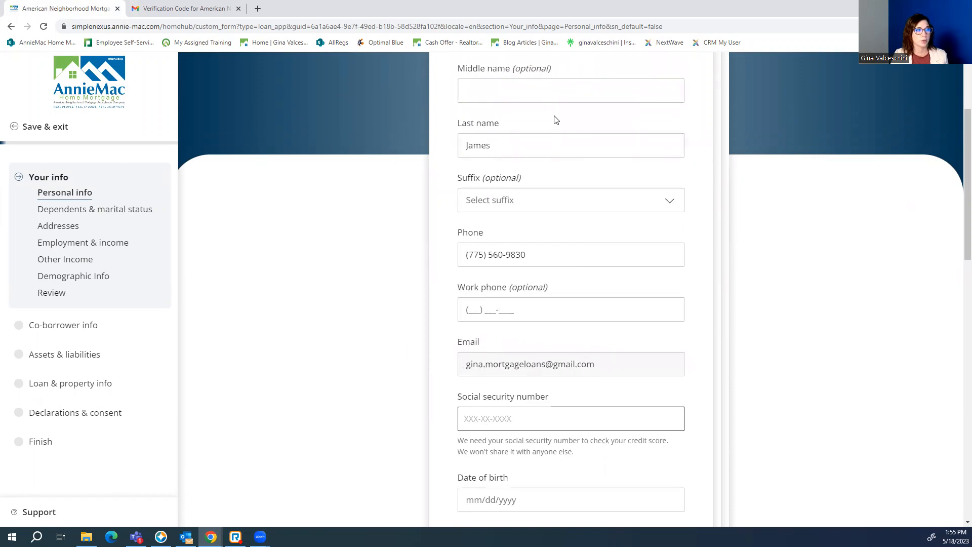
scroll(538, 272, down, 6)
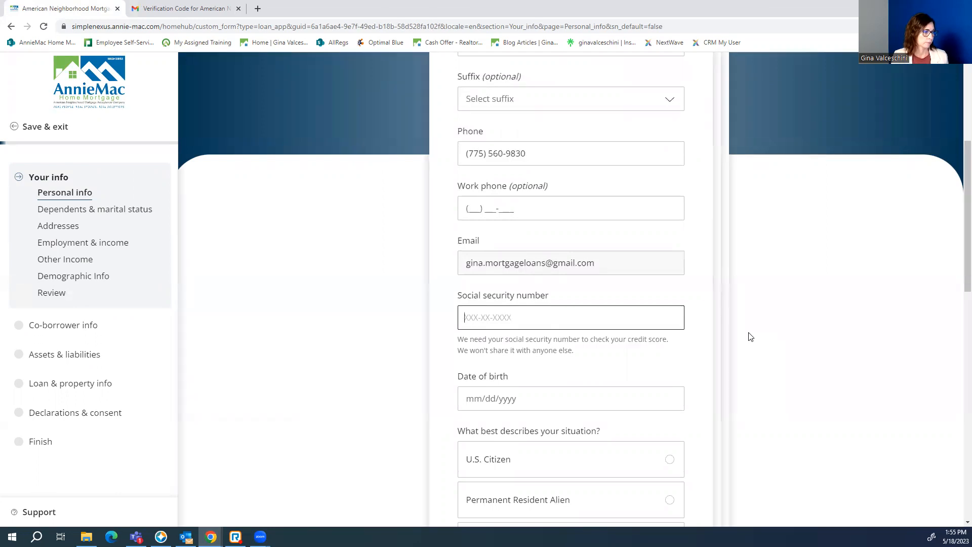
click(509, 399)
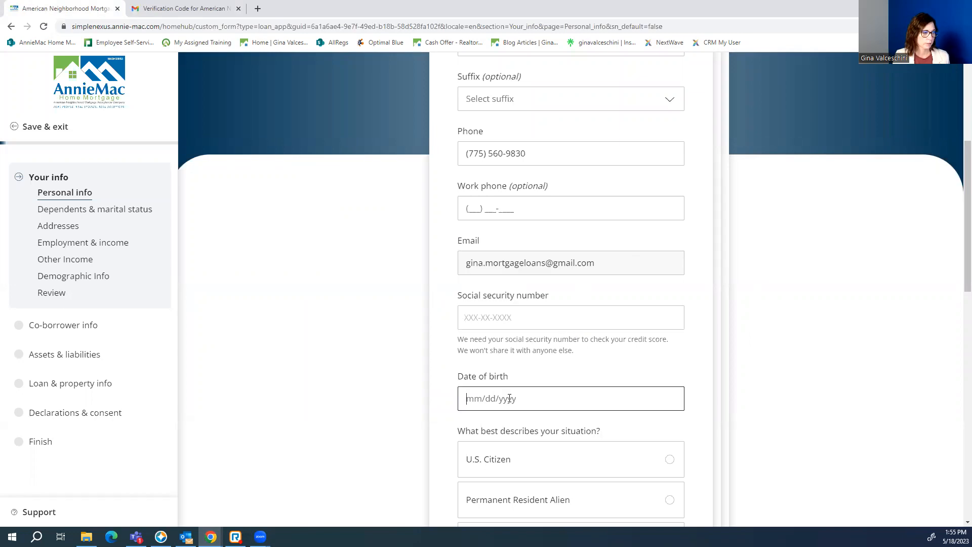
text(01/00/1)
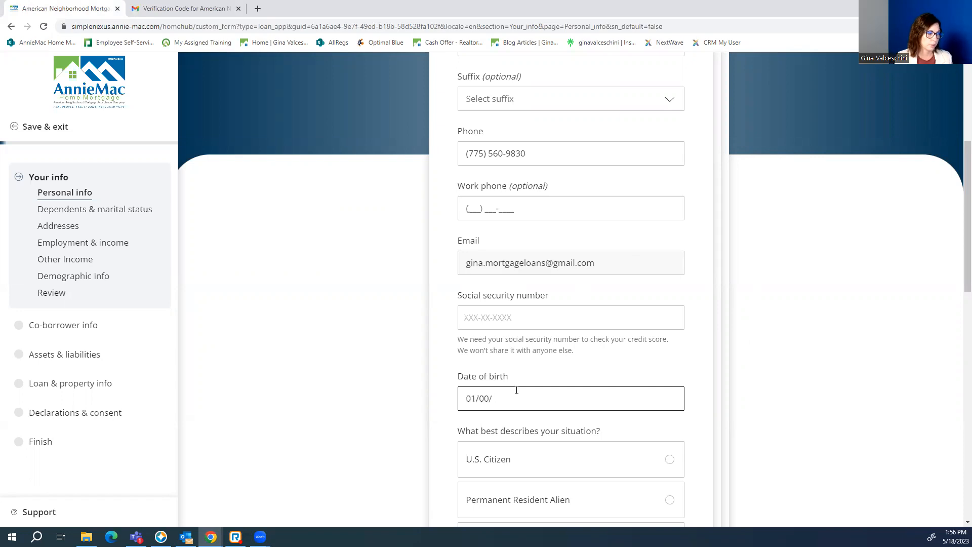
key(BackSpace)
key(BackSpace)
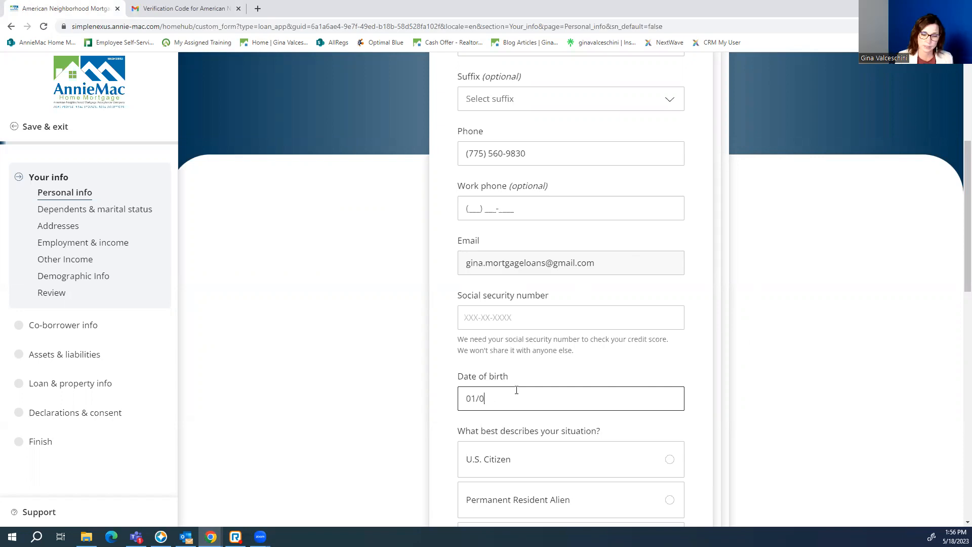
text(1/2001)
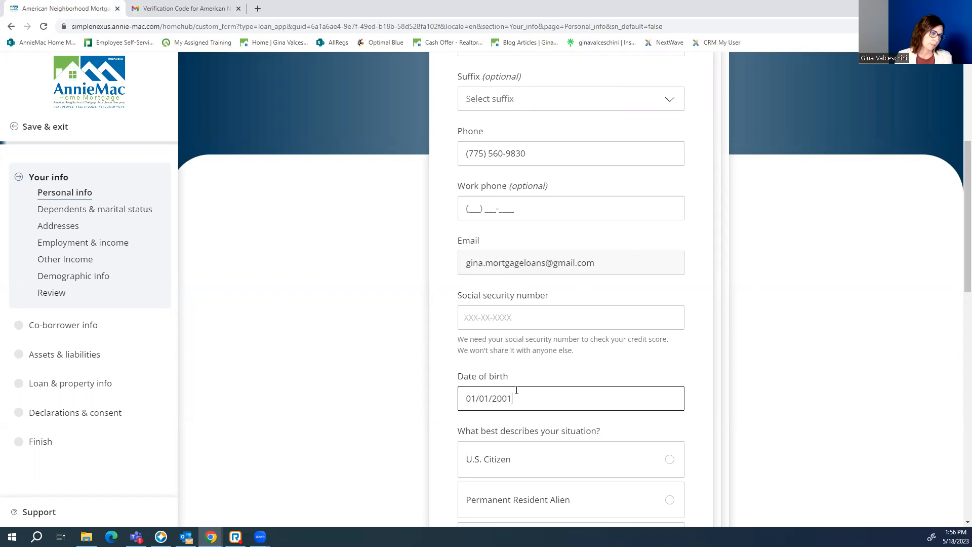
Step: Enter the borrower's social security number
click(554, 307)
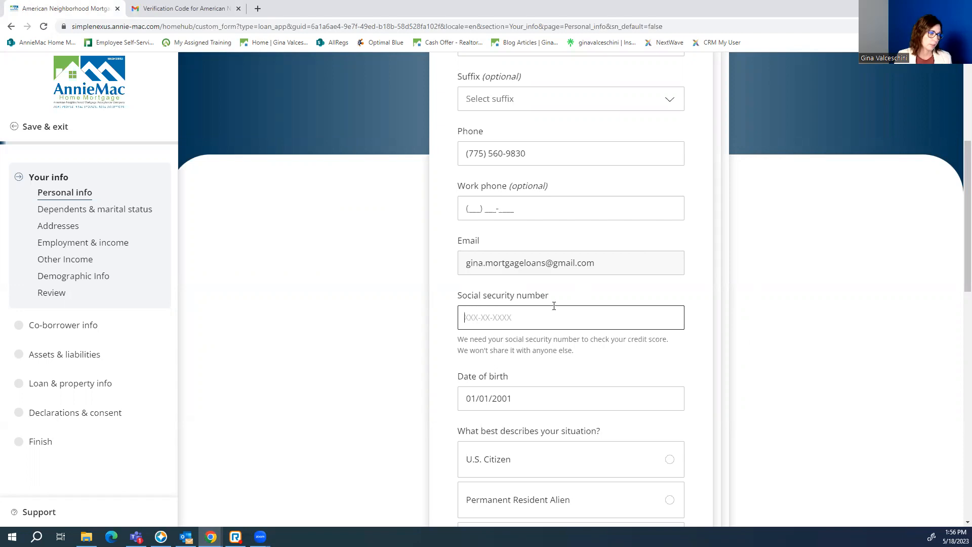
text(100-00)
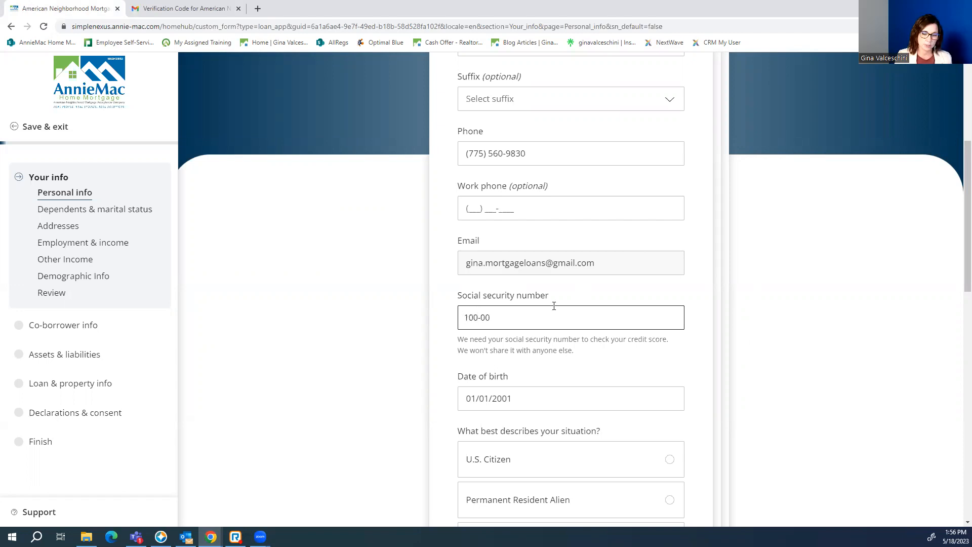
text(-0000)
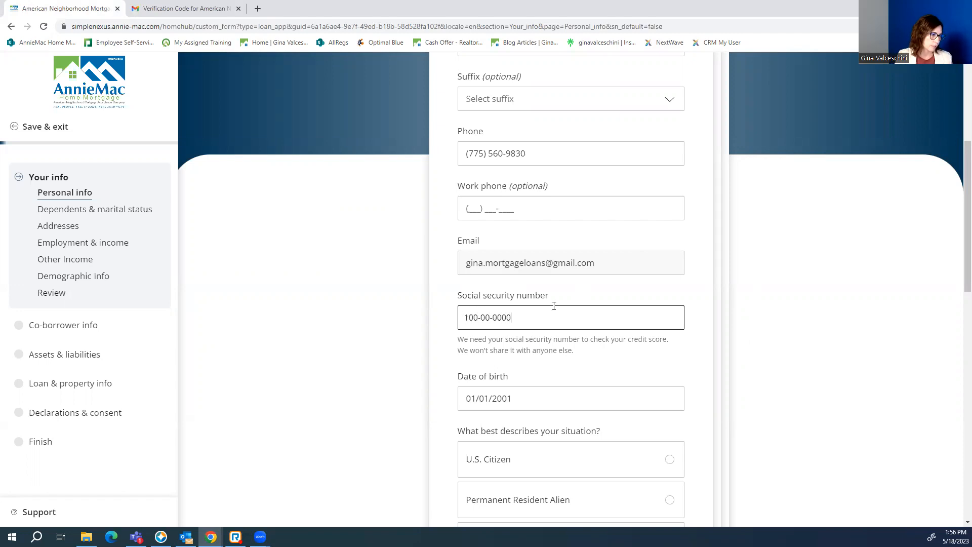
Step: Select U.S. Citizen as the situation and answer No to the armed forces question
scroll(554, 305, down, 4)
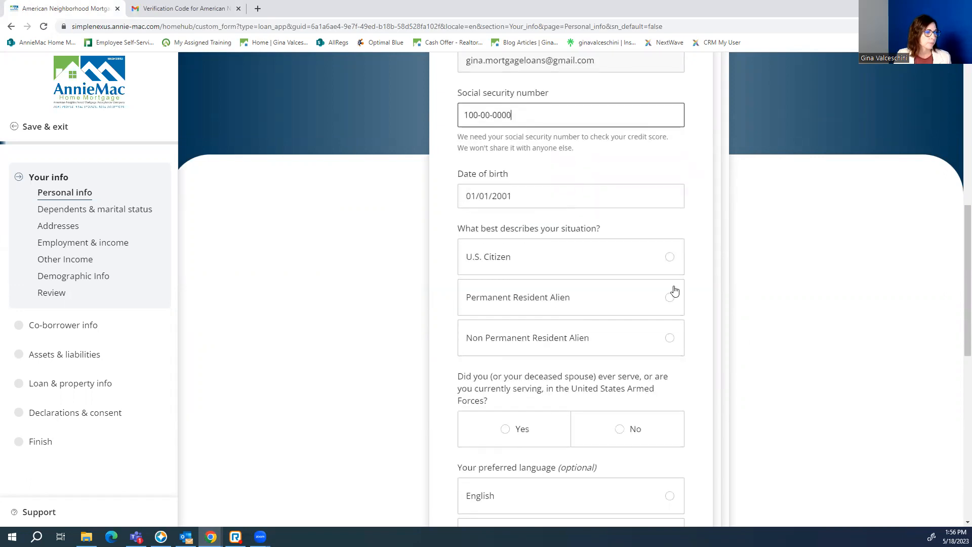
click(672, 259)
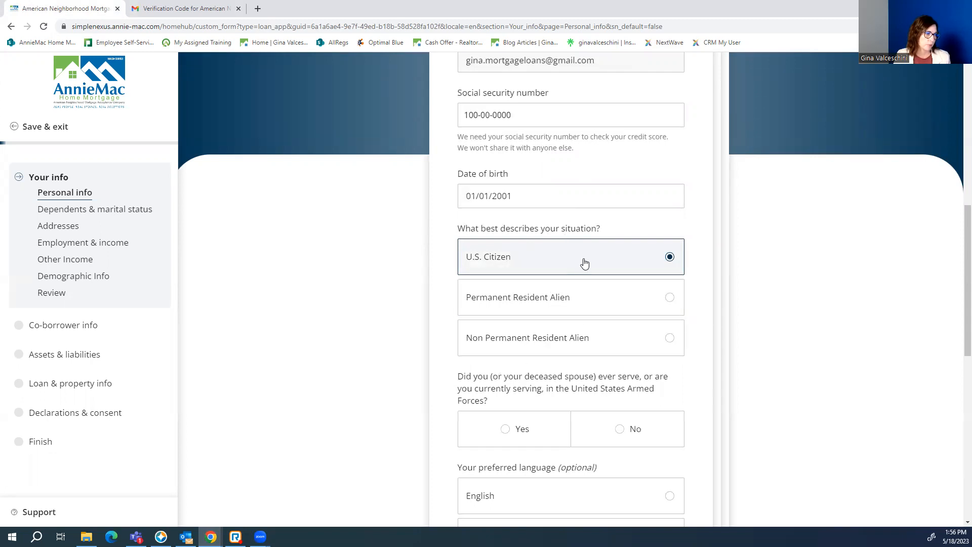
scroll(587, 369, down, 1)
scroll(587, 369, down, 1)
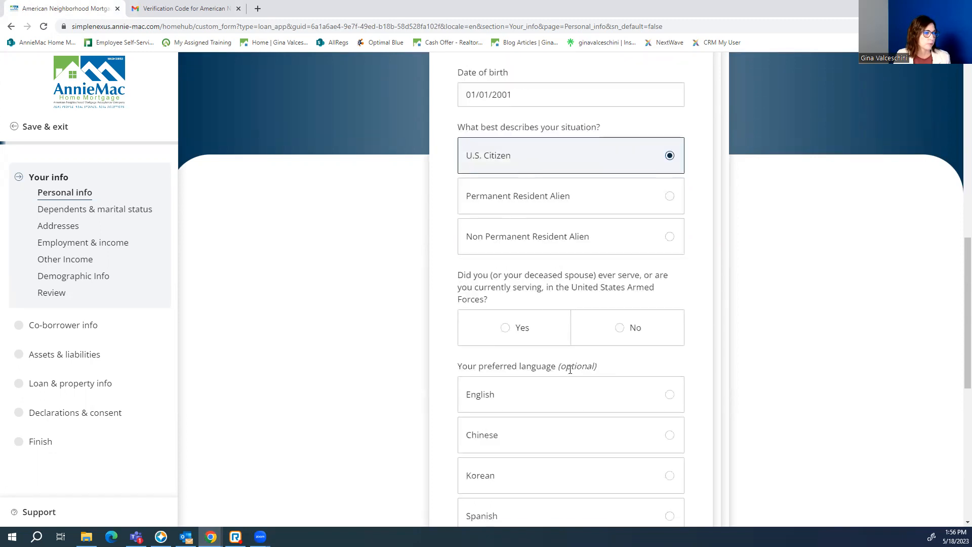
right_click(500, 347)
click(636, 290)
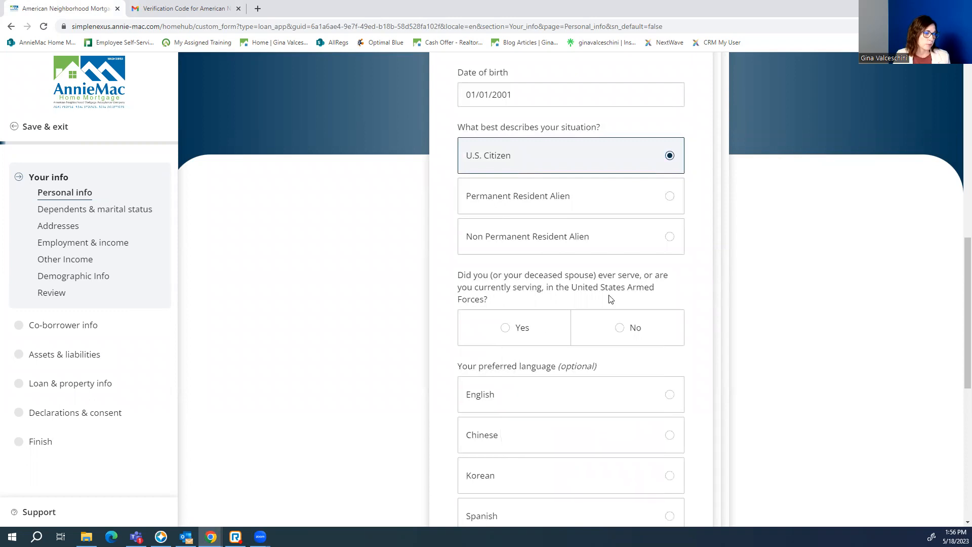
click(620, 339)
Step: Choose English as preferred language and save the personal info page
scroll(575, 336, down, 2)
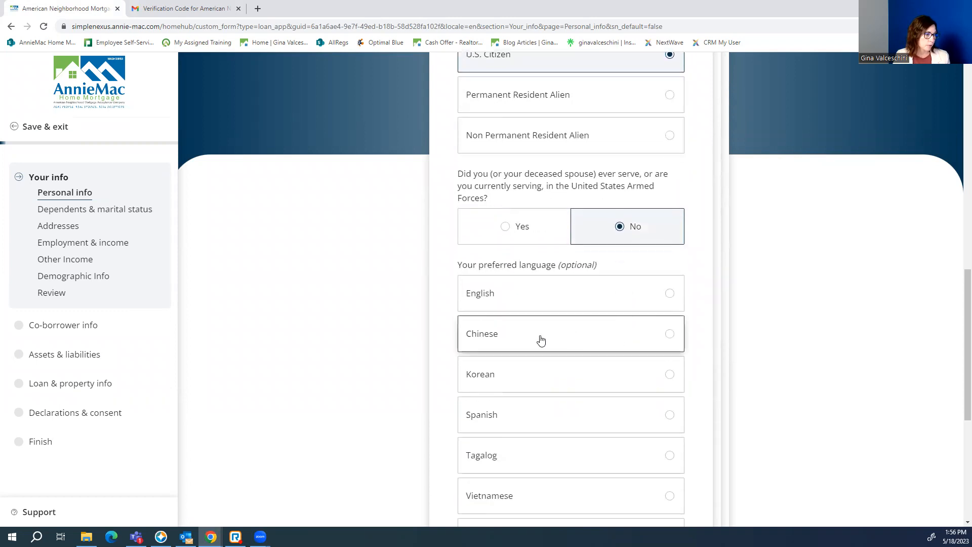
click(581, 303)
scroll(580, 304, down, 5)
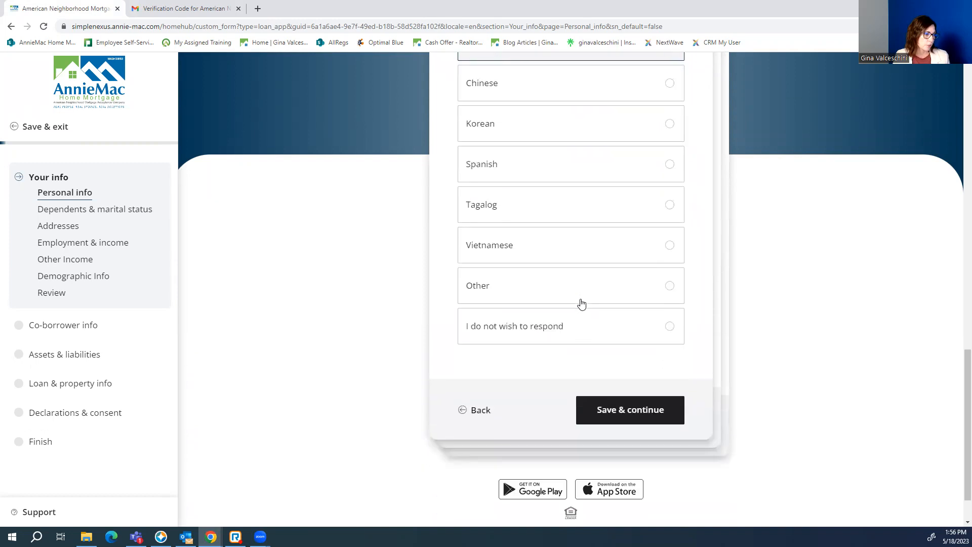
click(632, 415)
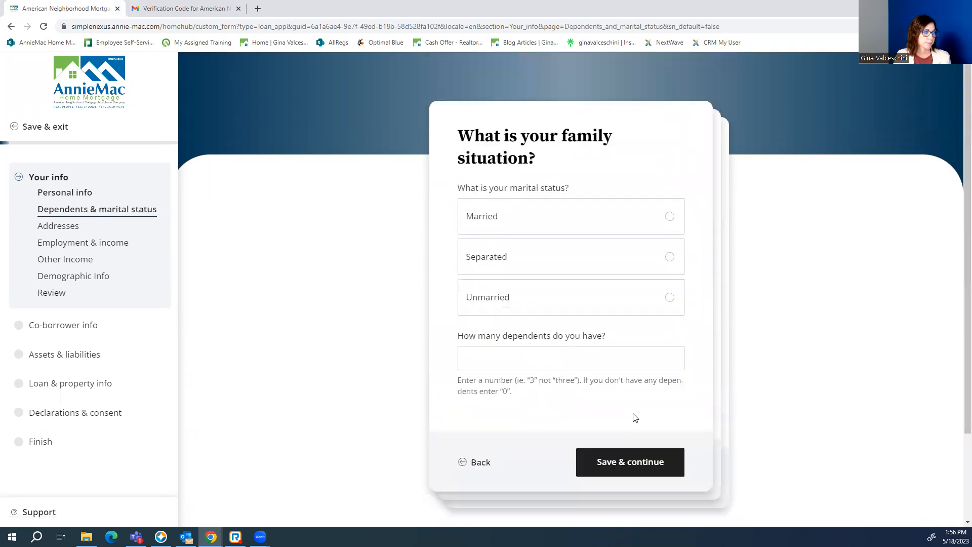
Step: Select Married as the marital status
click(561, 216)
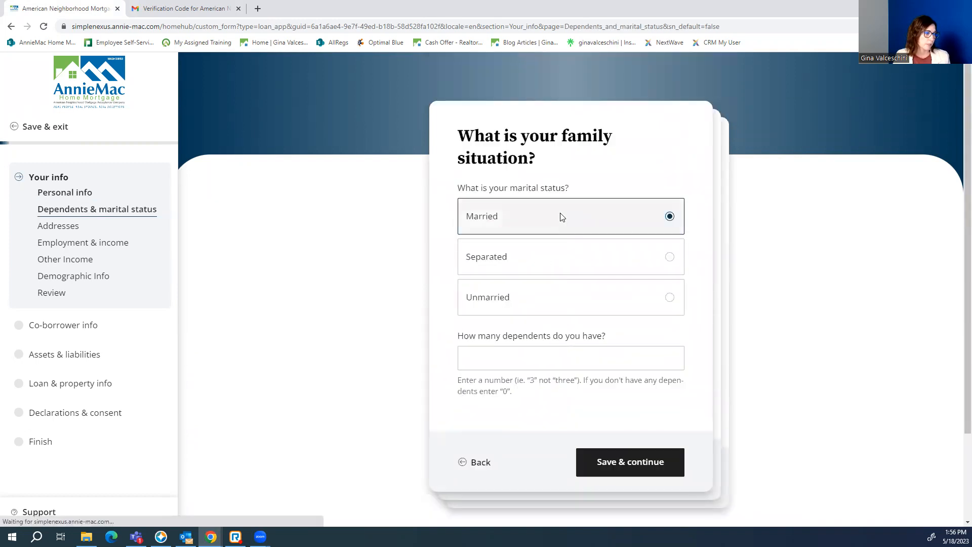
Step: Enter 0 as the number of dependents and save the family situation page
click(616, 350)
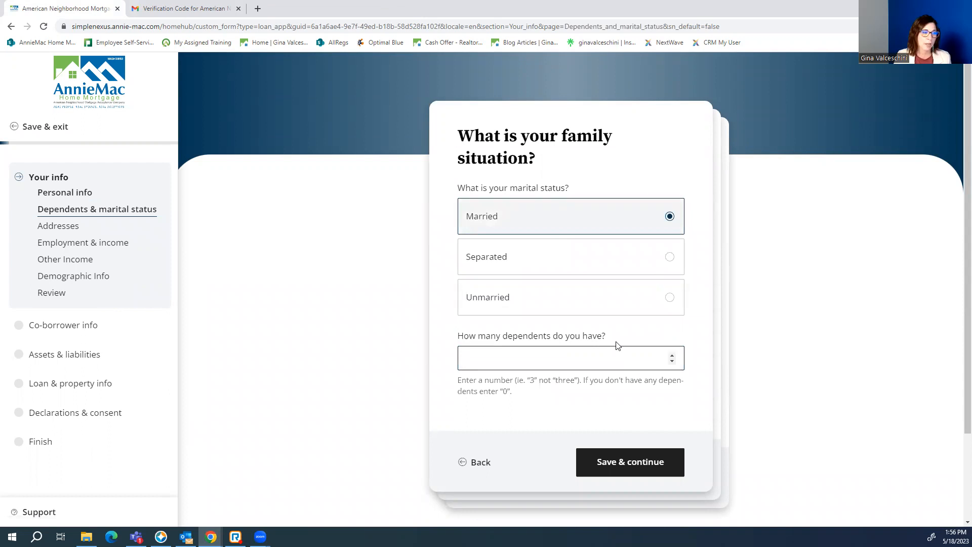
text(0)
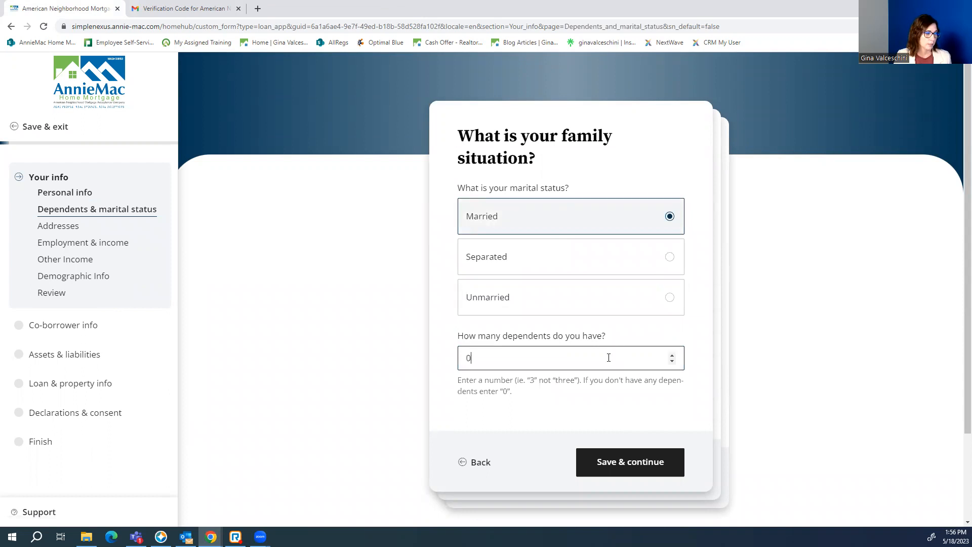
click(625, 462)
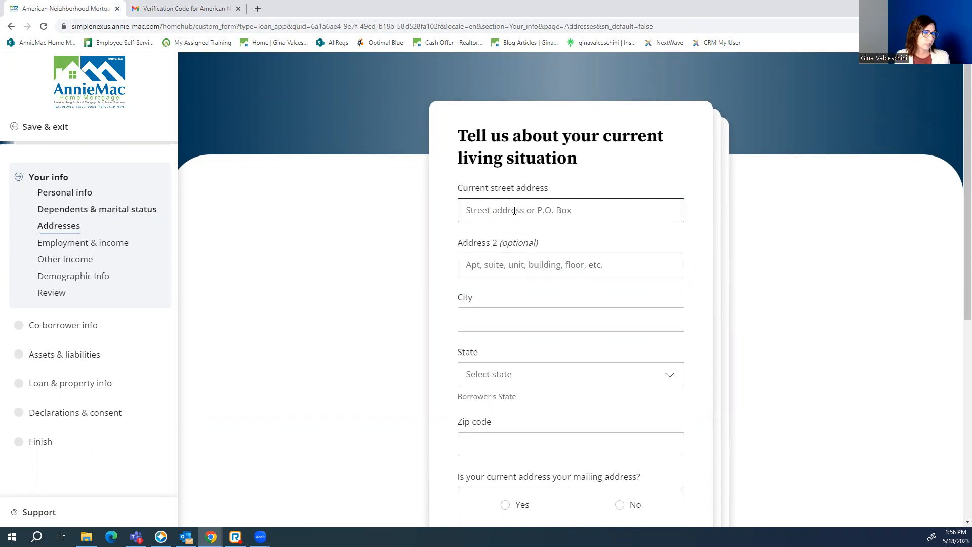
Step: Fill in the borrower's current street address, city, state and zip code, and mark it as the mailing address
click(555, 210)
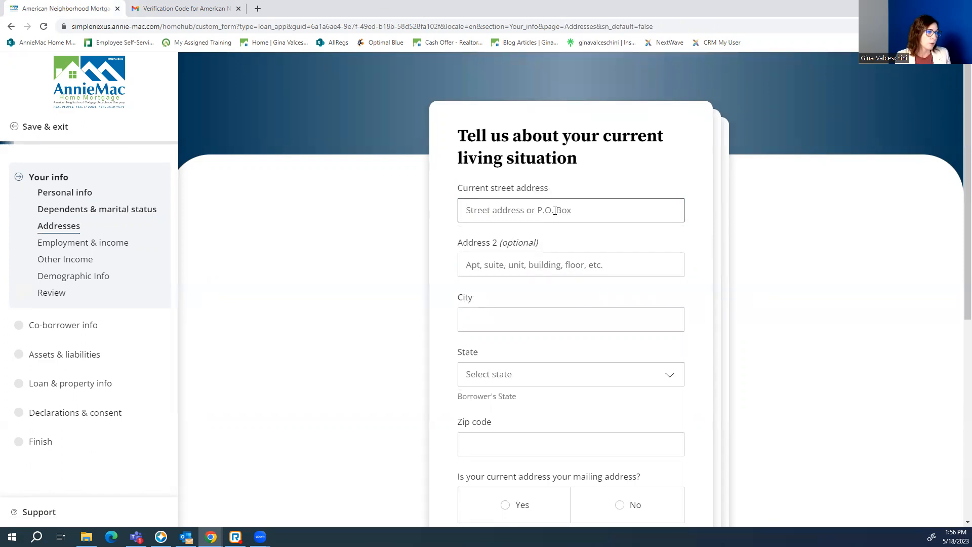
text(23)
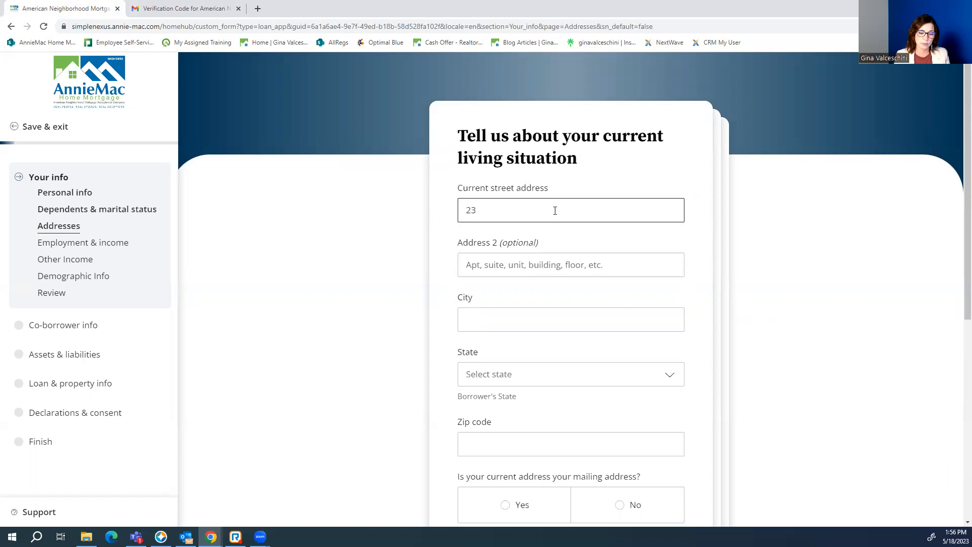
key(Left)
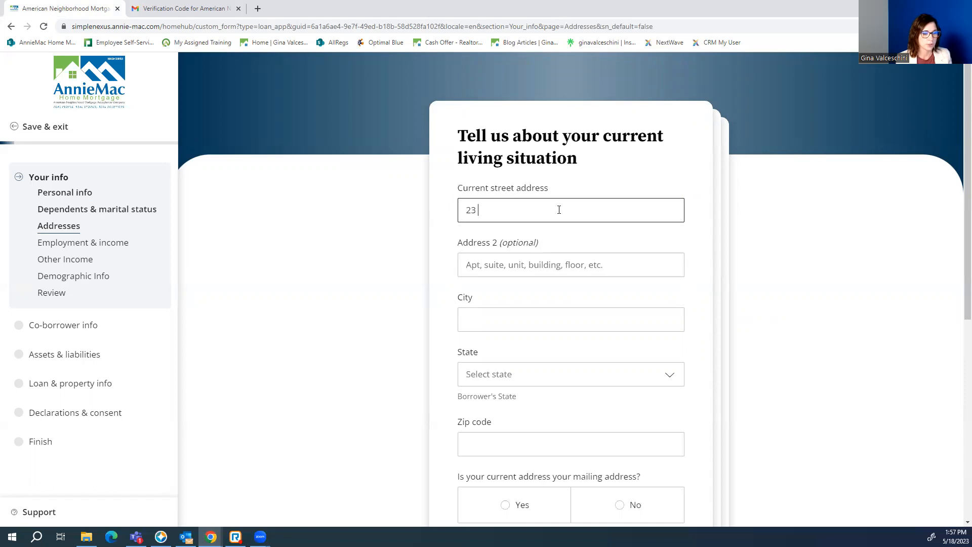
text(home street)
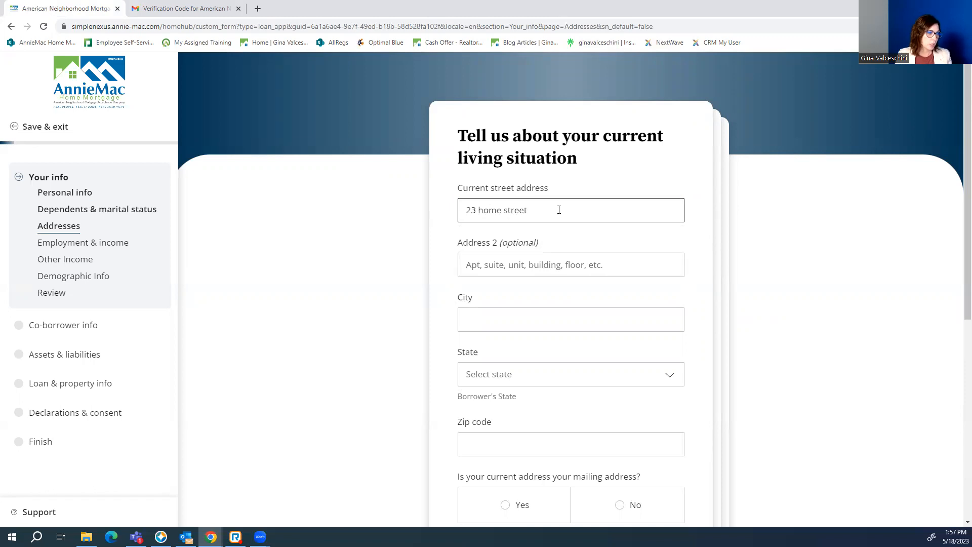
click(510, 324)
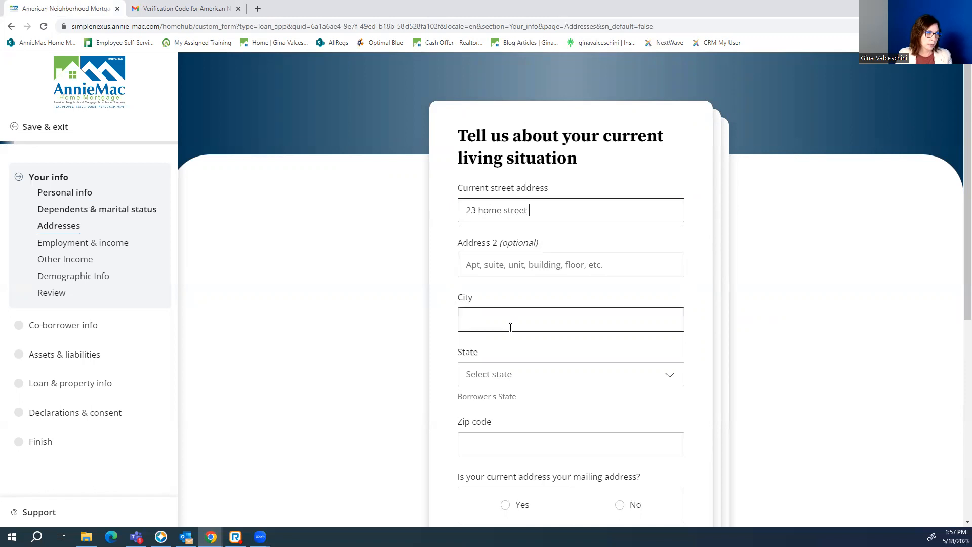
text(reno)
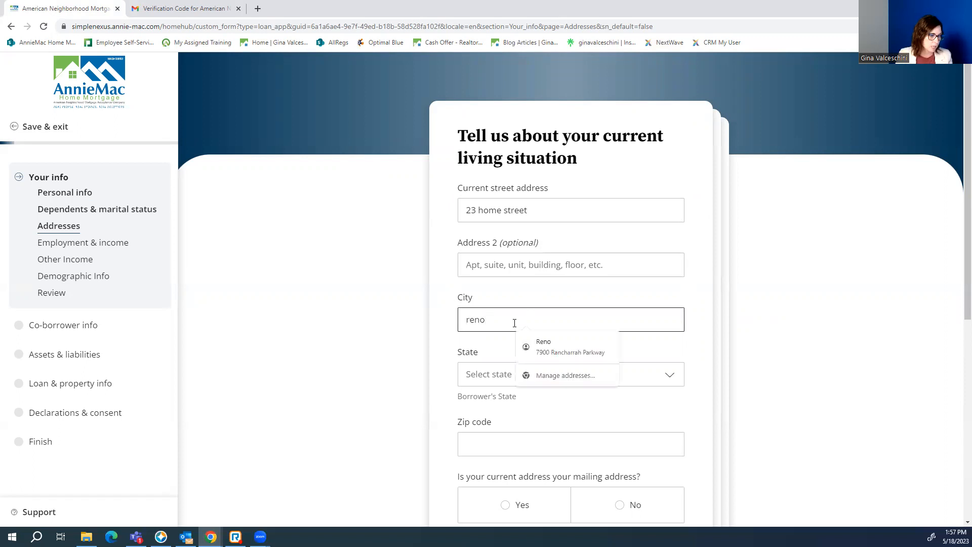
click(474, 374)
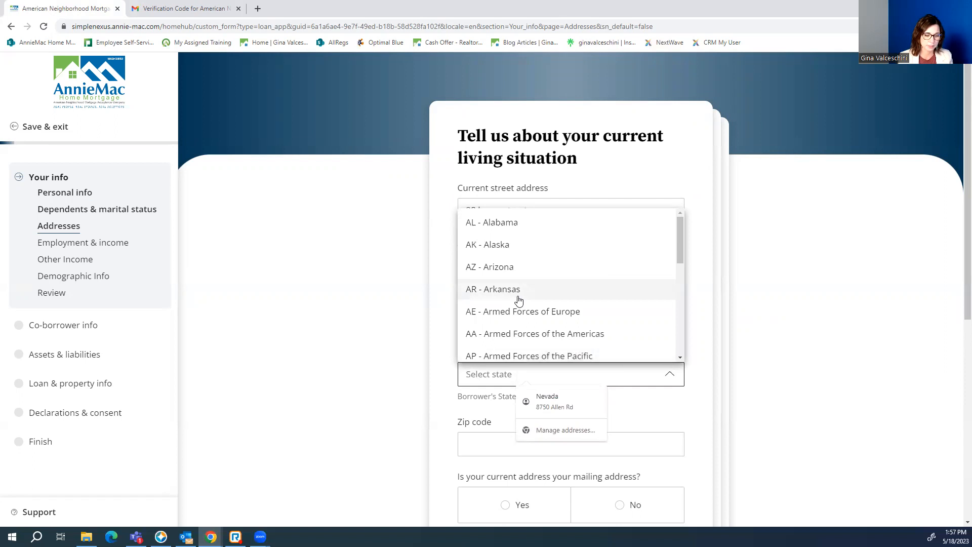
text(nev)
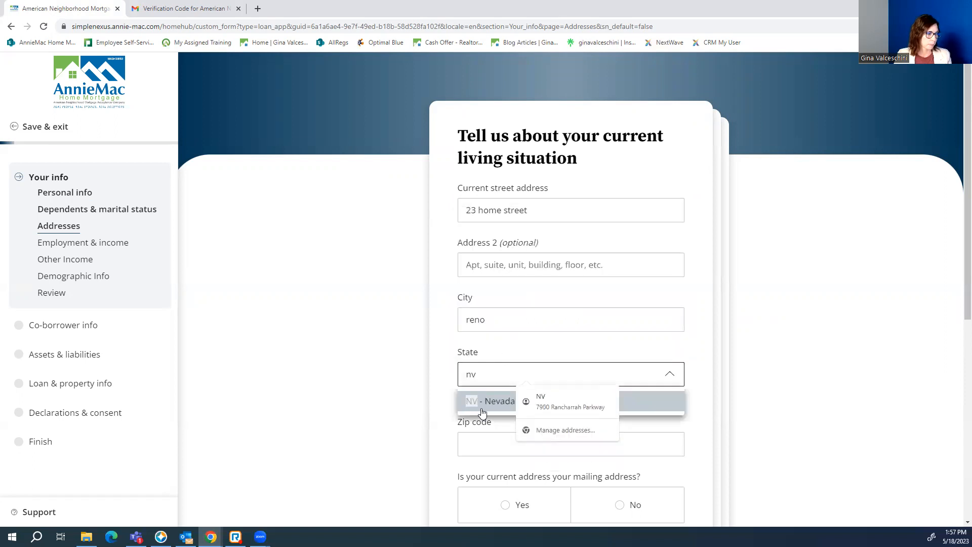
click(480, 401)
click(600, 437)
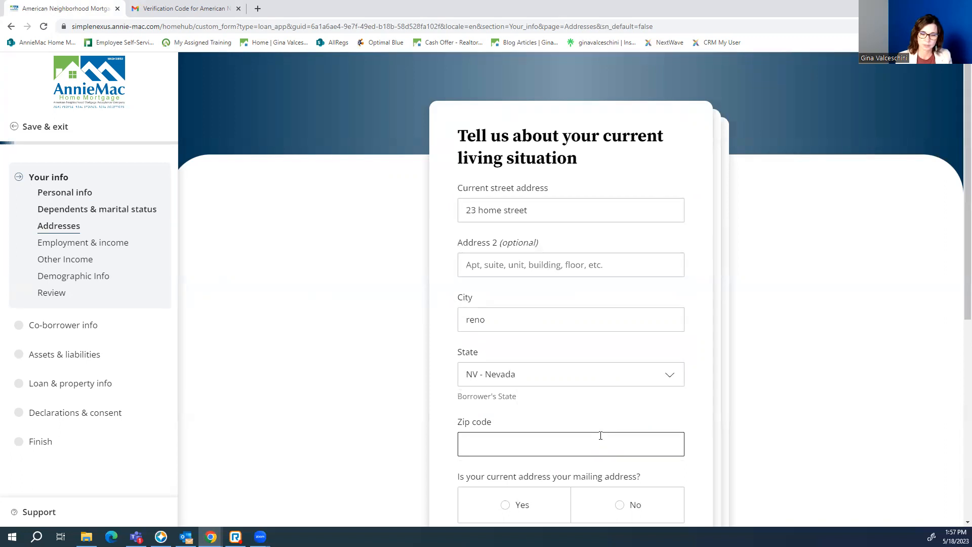
text(89506)
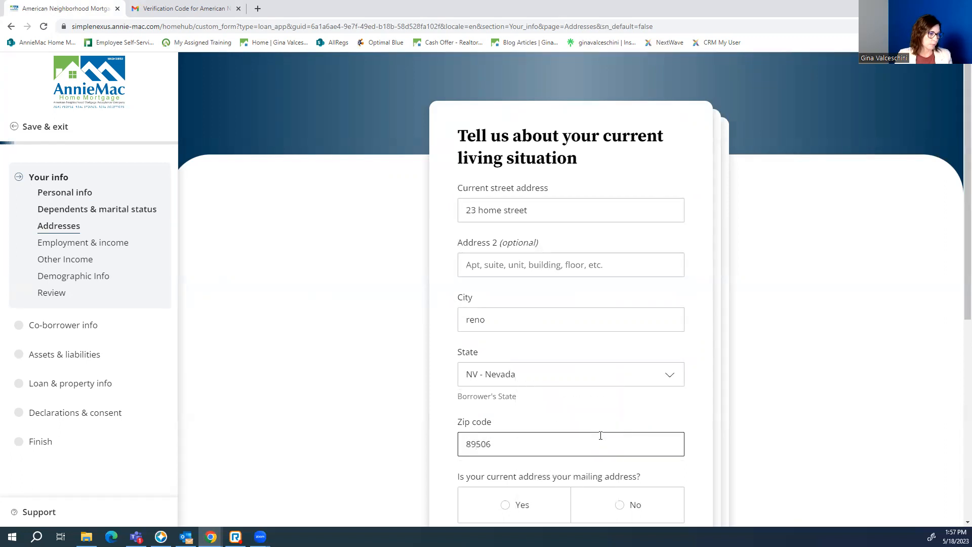
scroll(598, 435, down, 4)
click(515, 303)
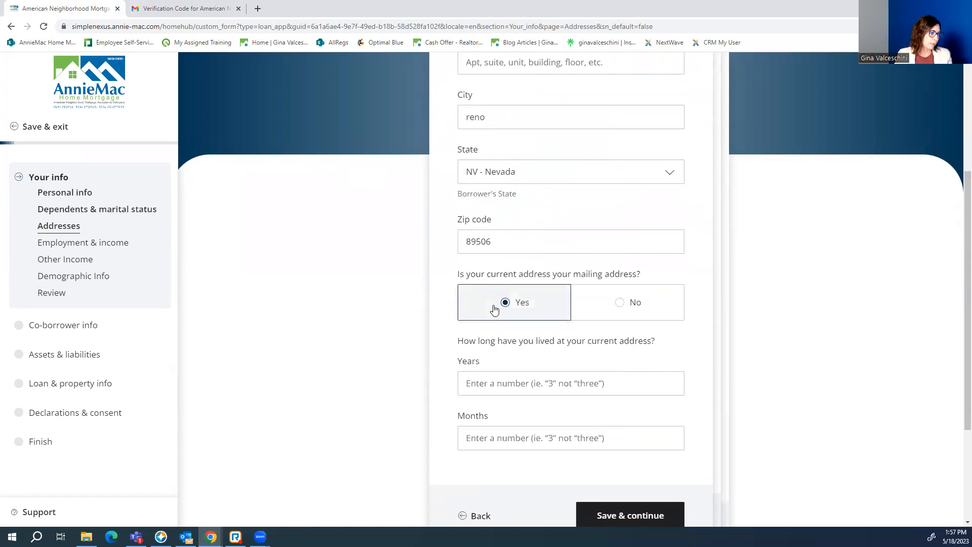
Step: Enter 3 years and 3 months lived at the current address and save the addresses page
scroll(474, 341, down, 1)
click(478, 334)
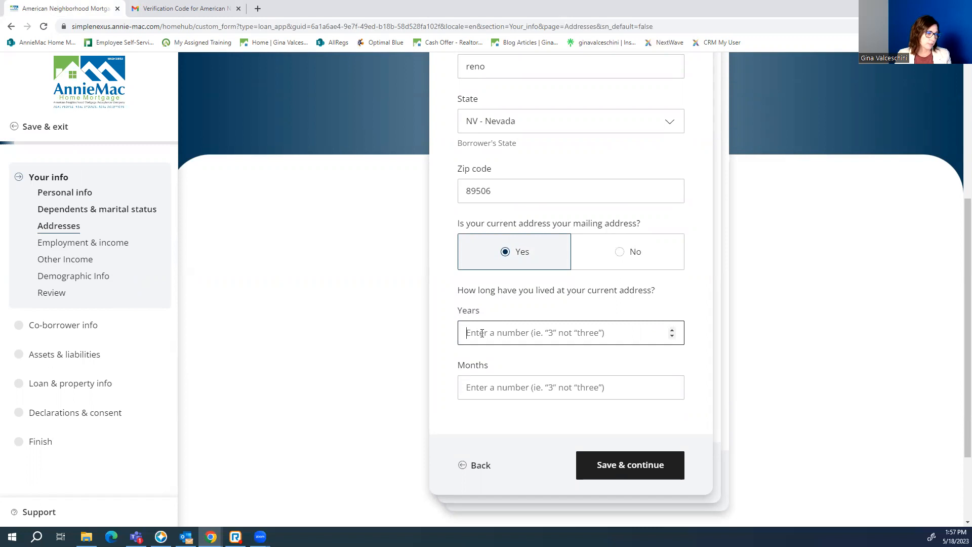
click(672, 329)
click(672, 330)
click(672, 330)
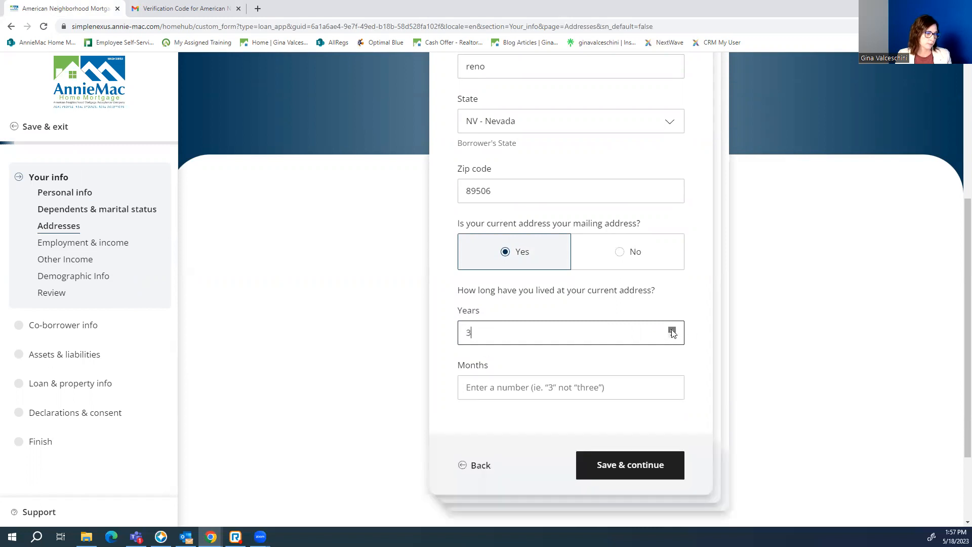
click(524, 386)
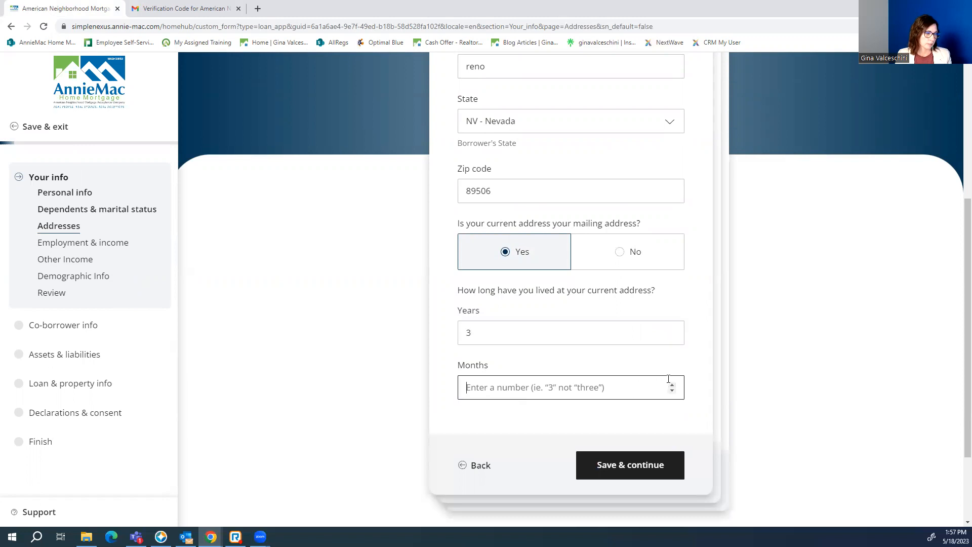
text(3)
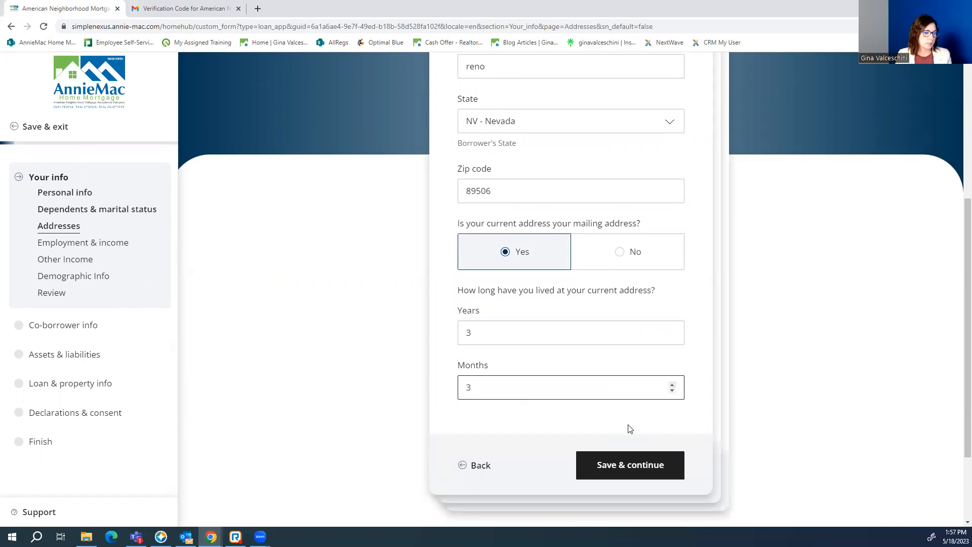
click(623, 460)
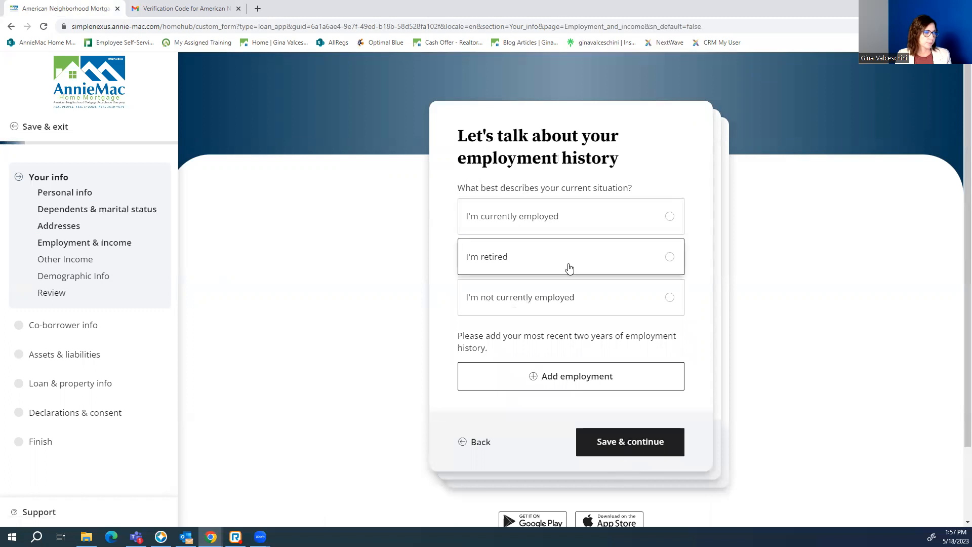
Step: Select I'm currently employed as the current situation and answer No to being self-employed
click(670, 216)
scroll(661, 256, down, 1)
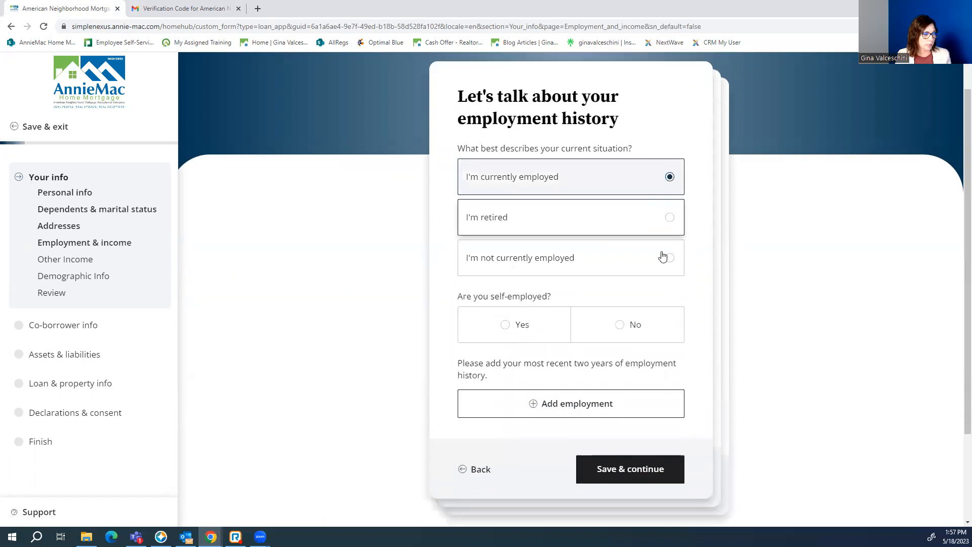
scroll(662, 256, down, 1)
click(626, 325)
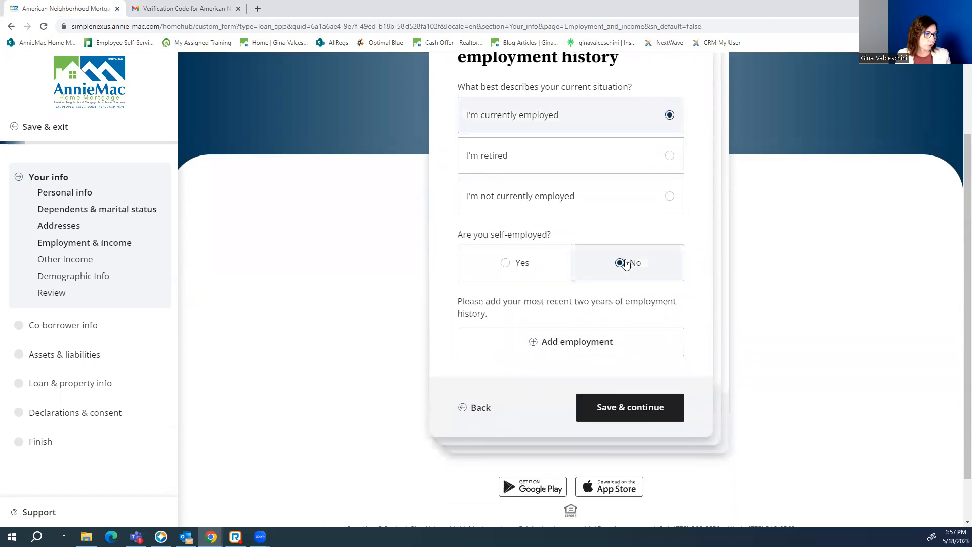
Step: Add an employment entry and enter AnnieMac as the employer name
click(579, 343)
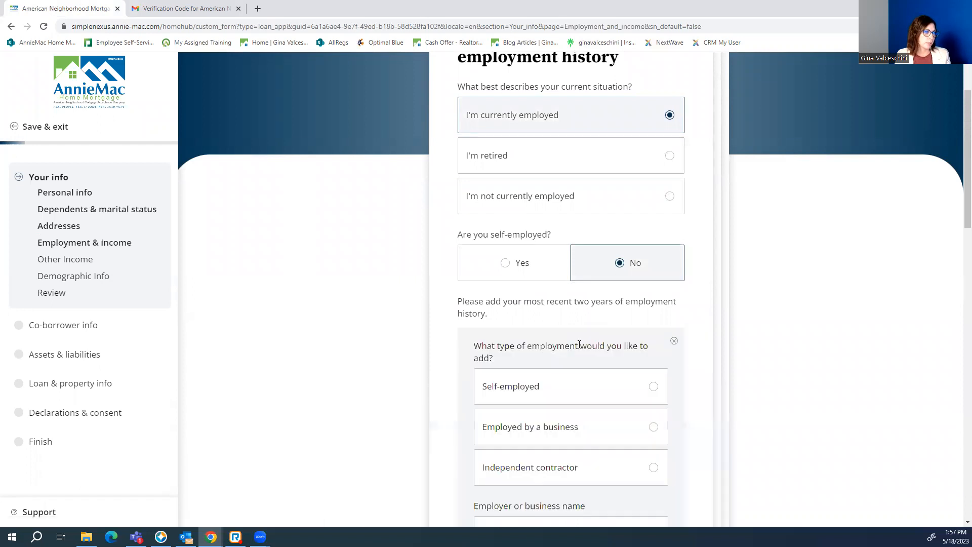
scroll(579, 344, down, 5)
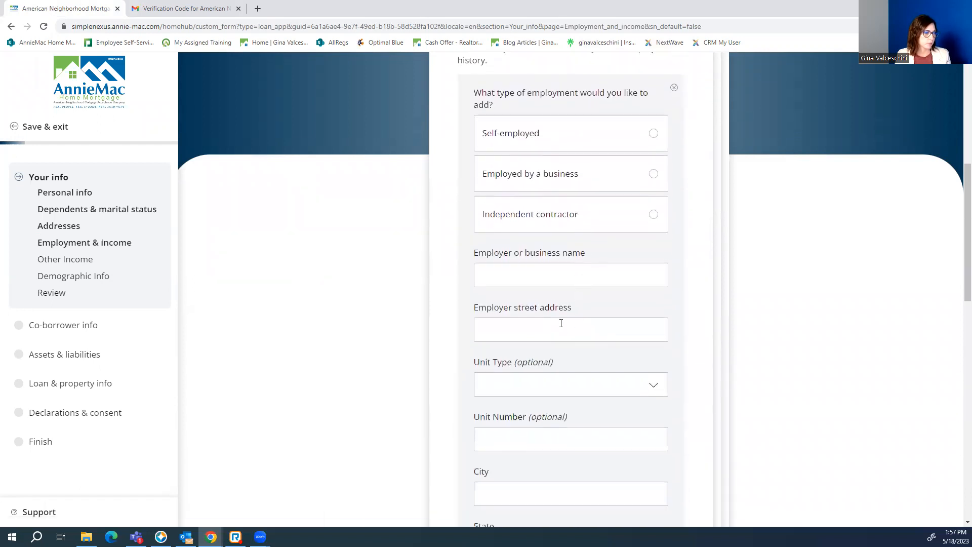
click(529, 274)
text(A)
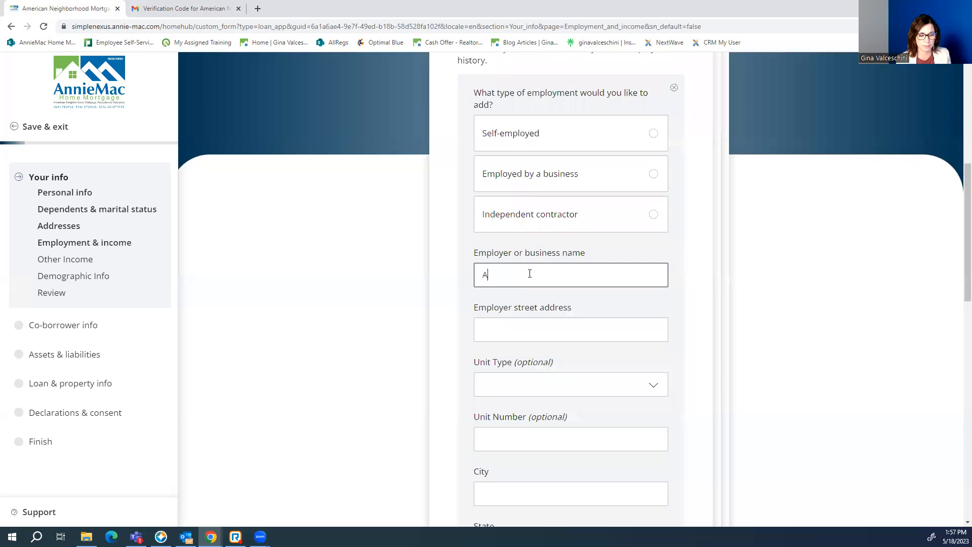
text(nnieMac)
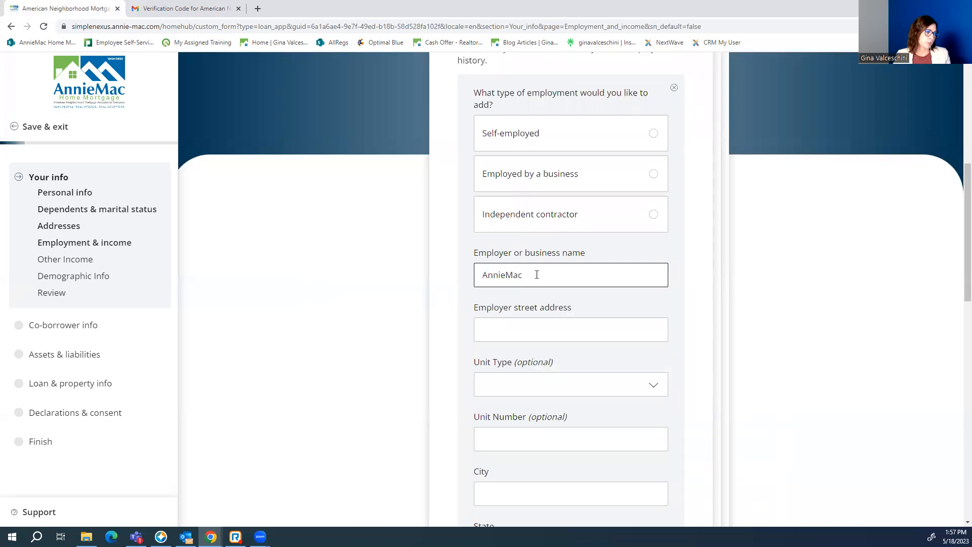
Step: Set the employment start date to 01/01/2020 and answer Yes to it being the current employer
scroll(536, 274, down, 4)
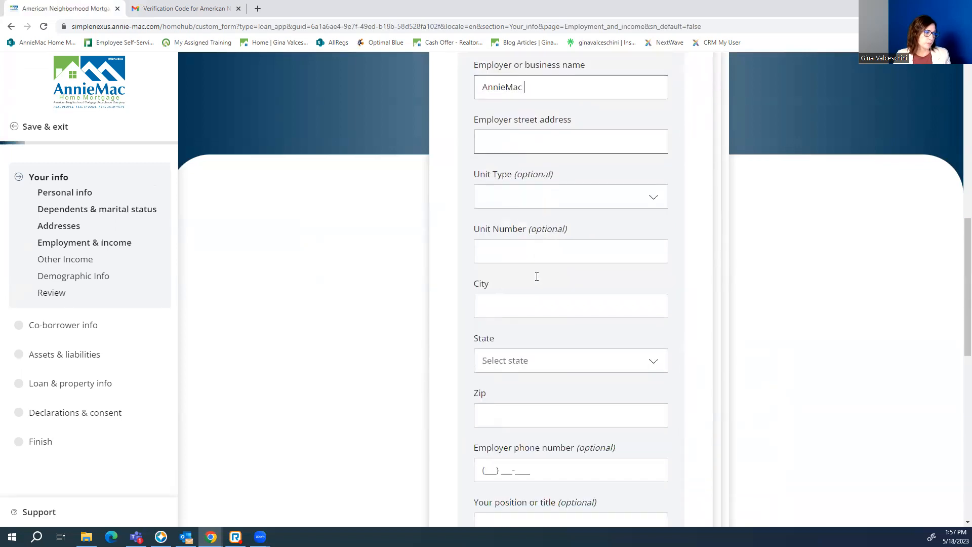
scroll(537, 280, down, 1)
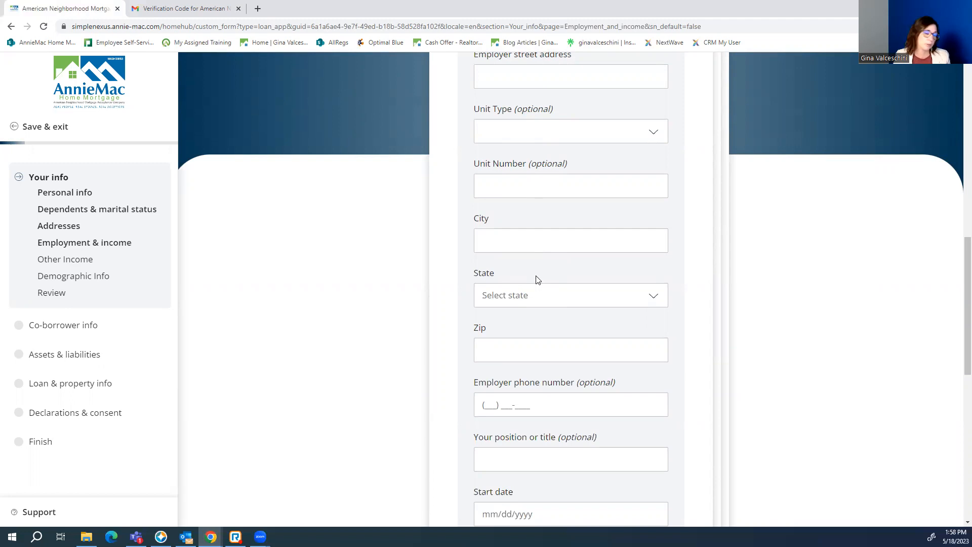
scroll(549, 263, down, 2)
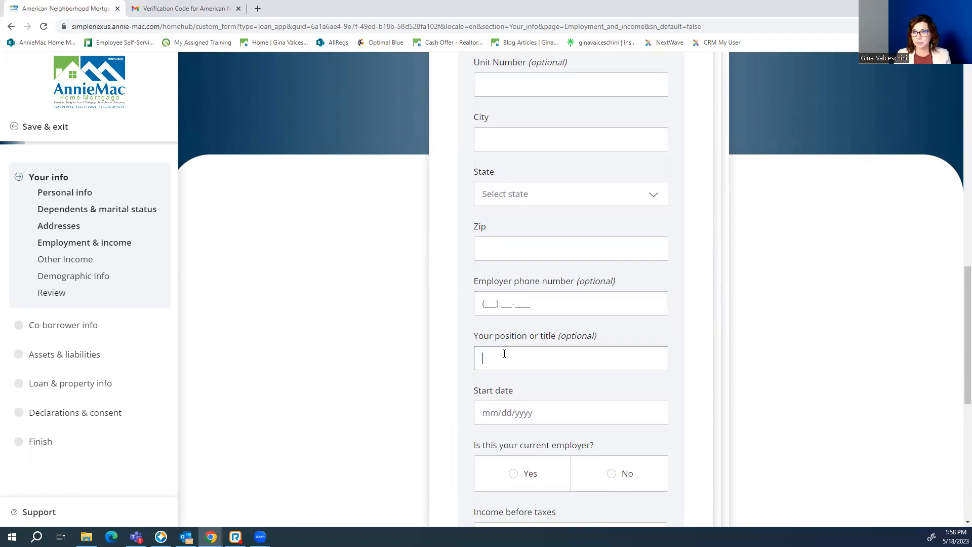
scroll(504, 354, down, 2)
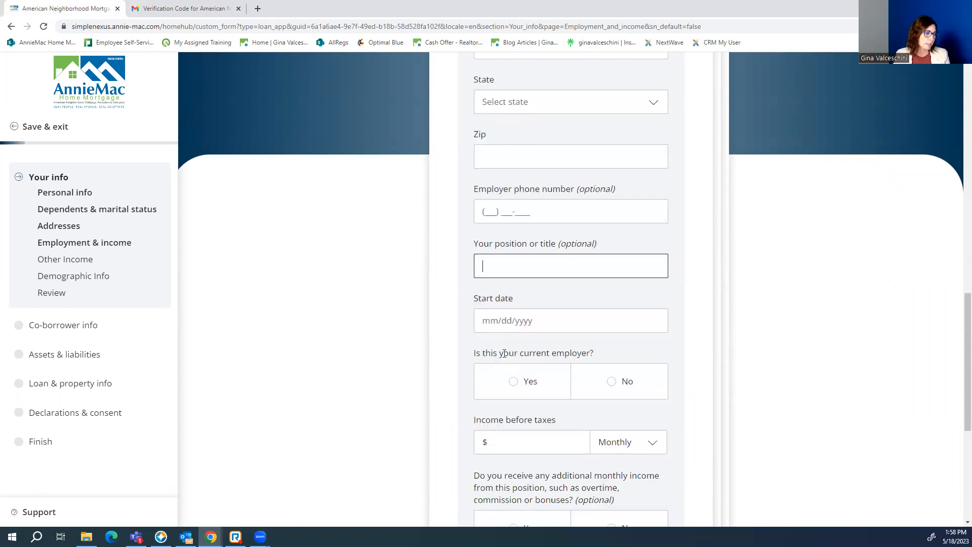
click(493, 310)
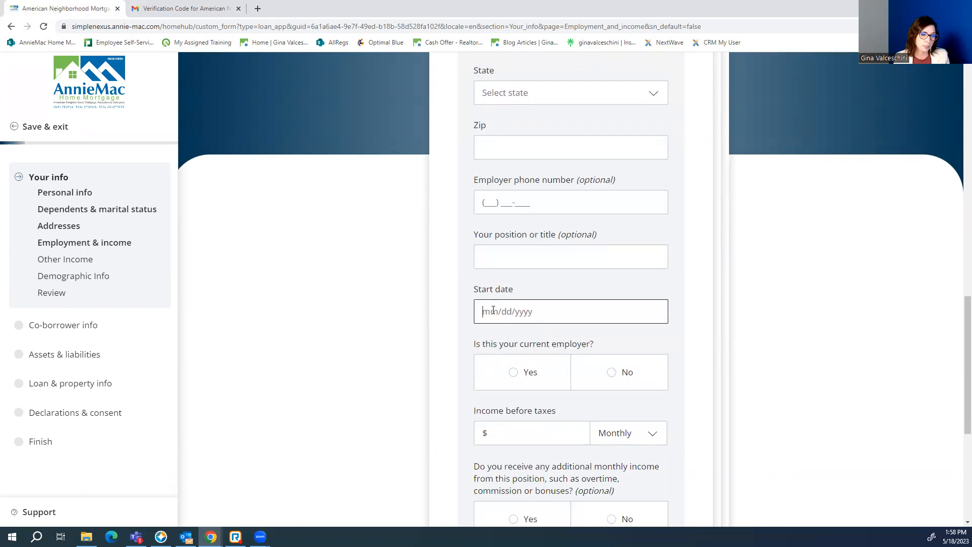
text(01)
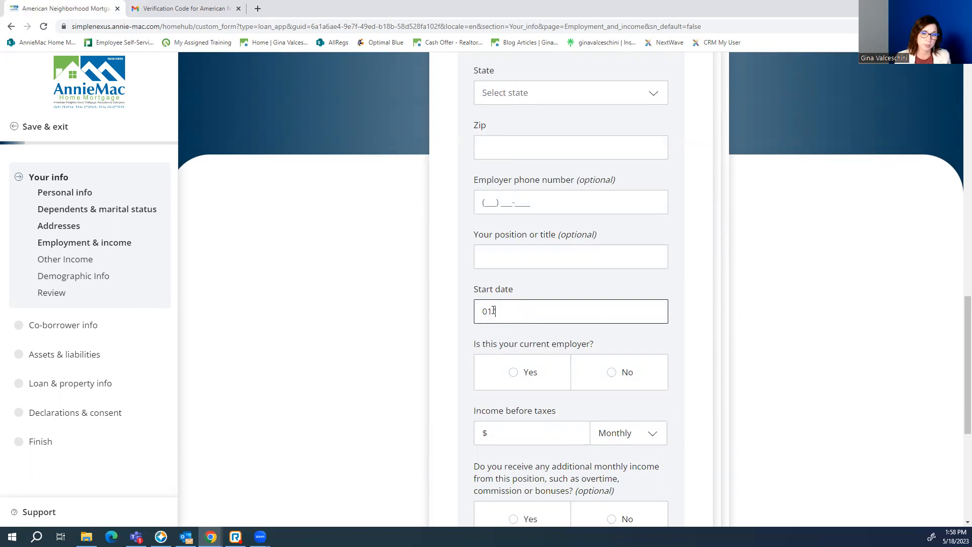
text(/01/)
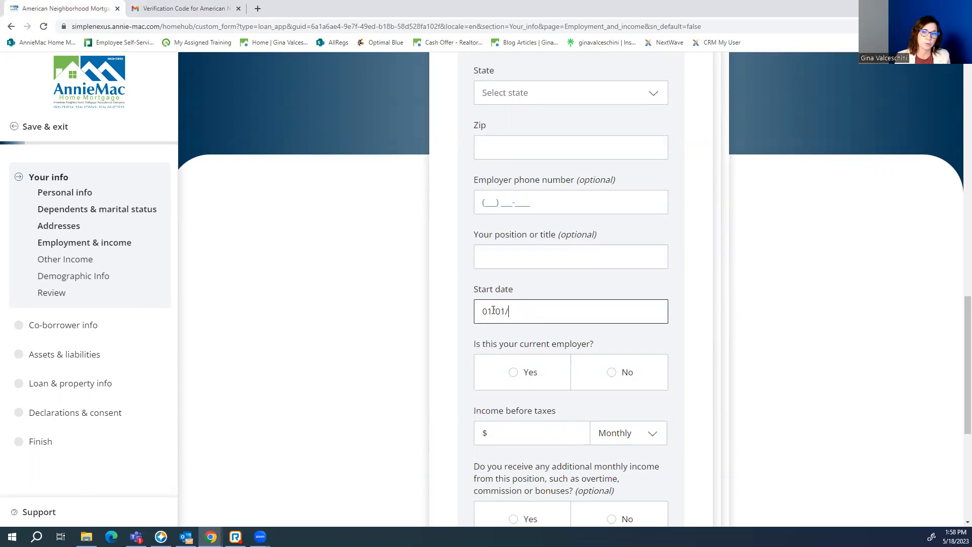
text(2020)
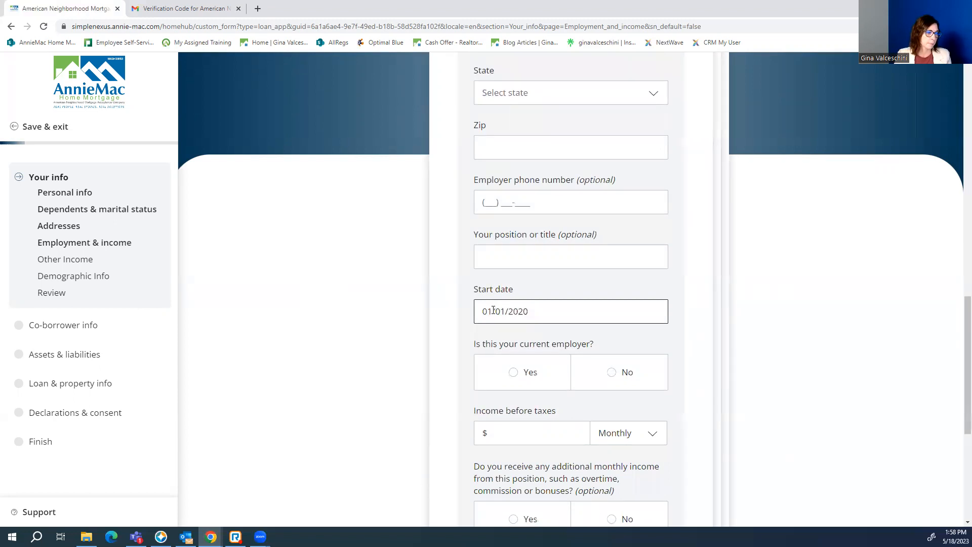
click(508, 371)
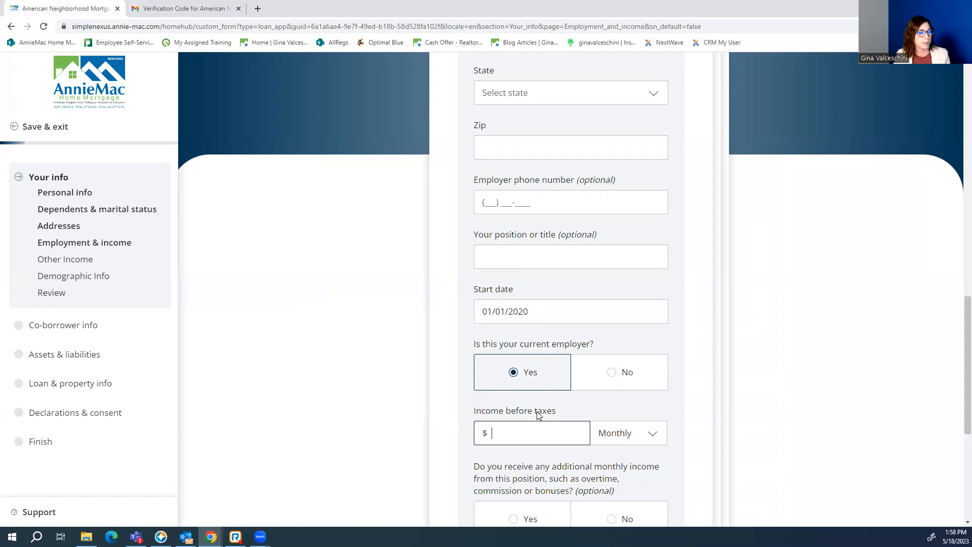
scroll(536, 411, down, 2)
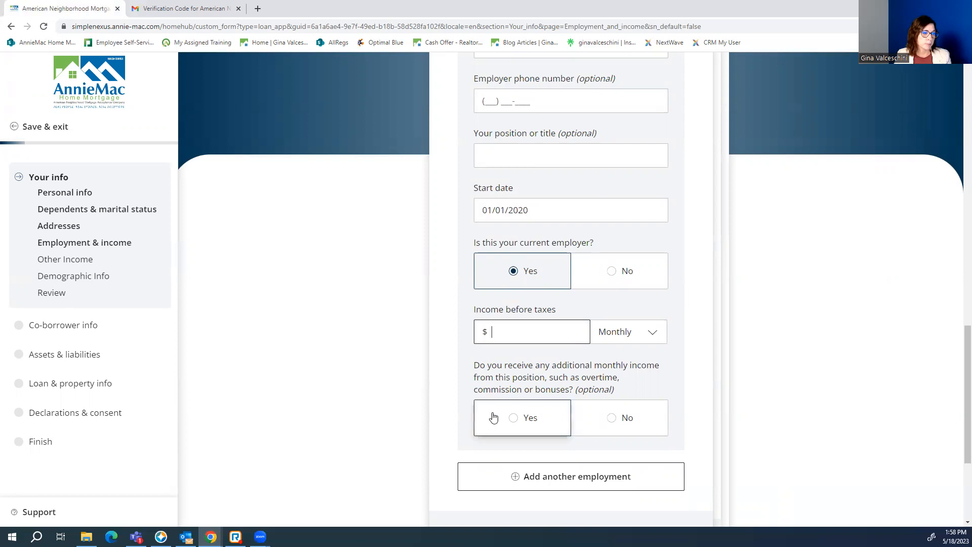
Step: Answer No to receiving additional monthly income from this position and try to save the employment page
click(617, 427)
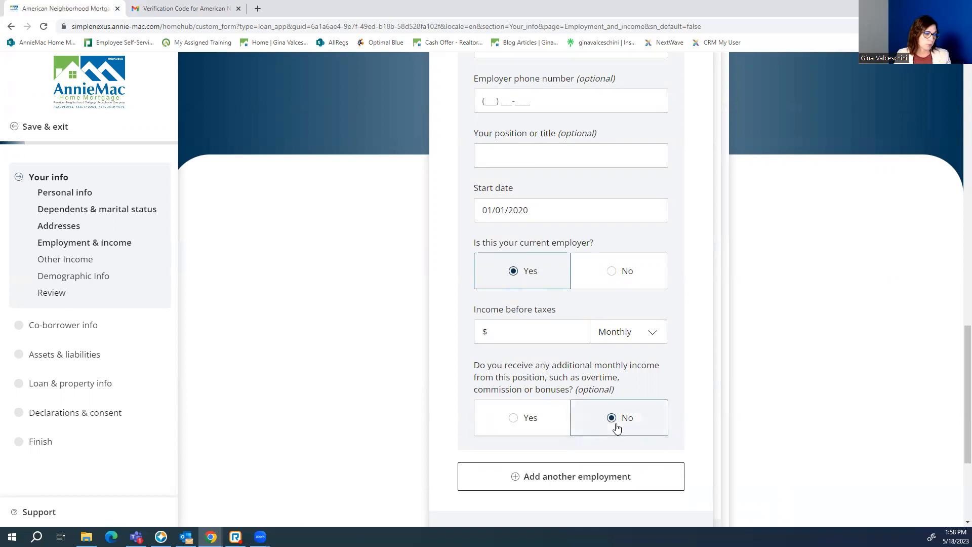
scroll(607, 435, down, 1)
scroll(572, 458, down, 1)
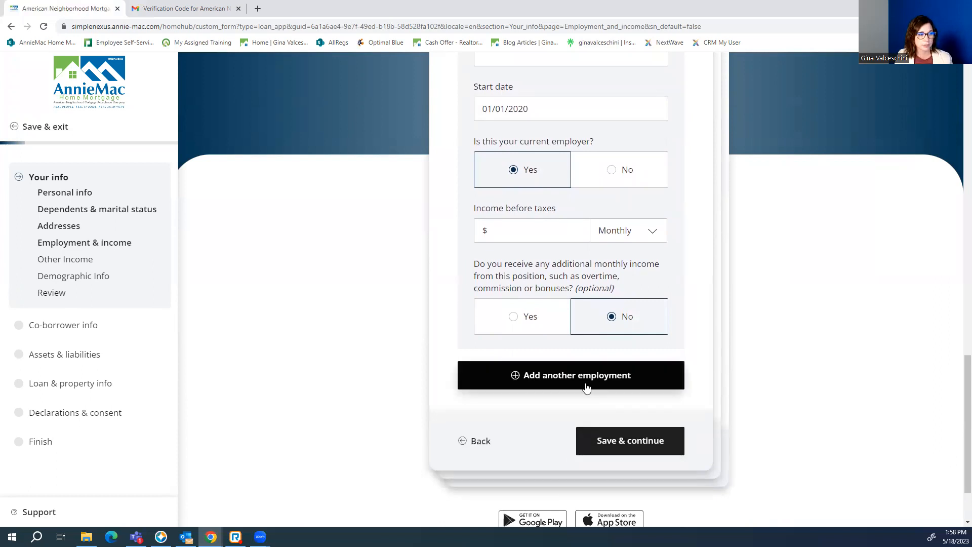
click(607, 436)
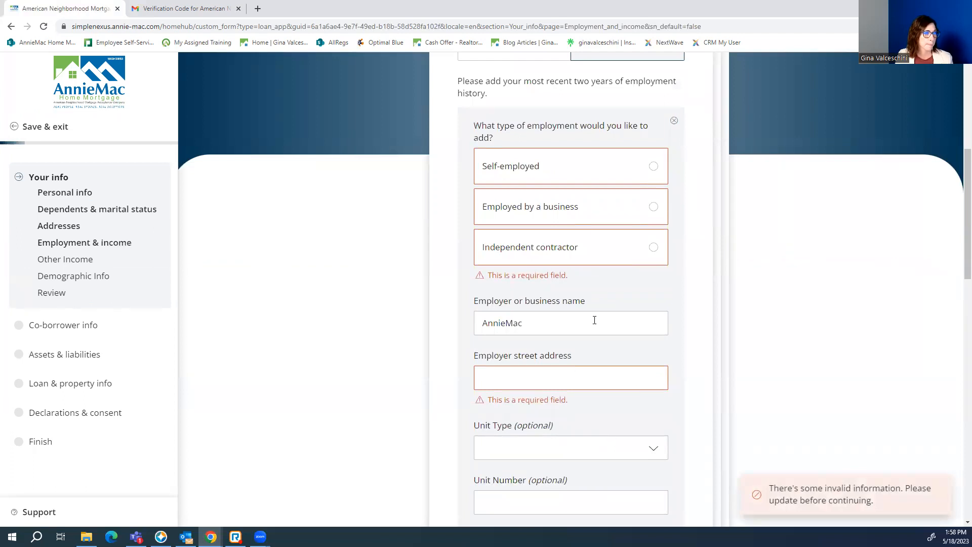
Step: Choose Employed by a business as the employment type and enter 123 as the employer street address
scroll(576, 208, up, 4)
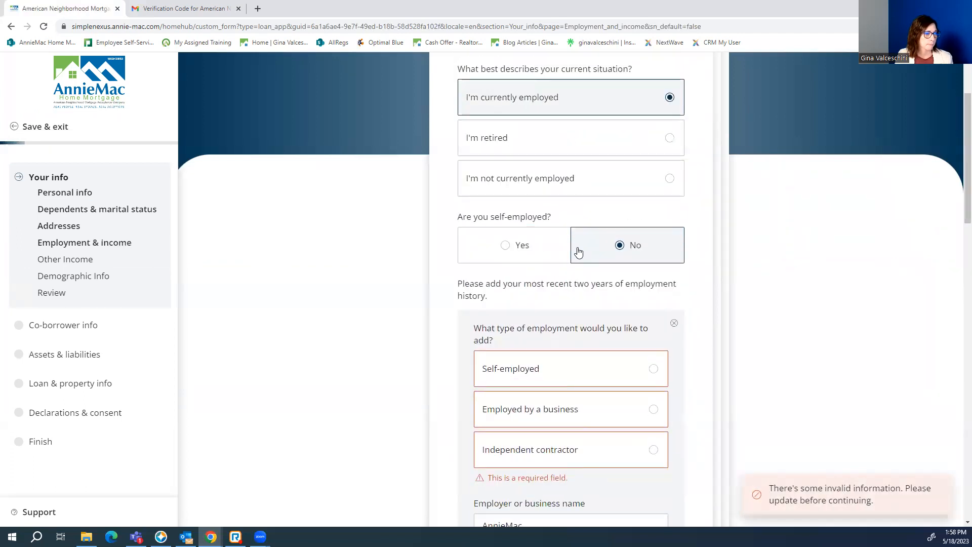
scroll(557, 364, down, 2)
click(588, 315)
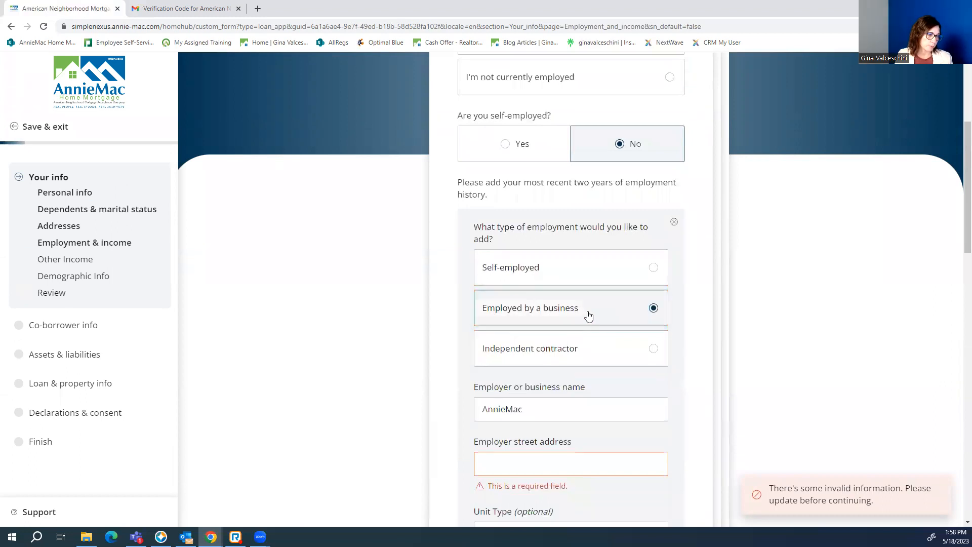
scroll(588, 315, down, 3)
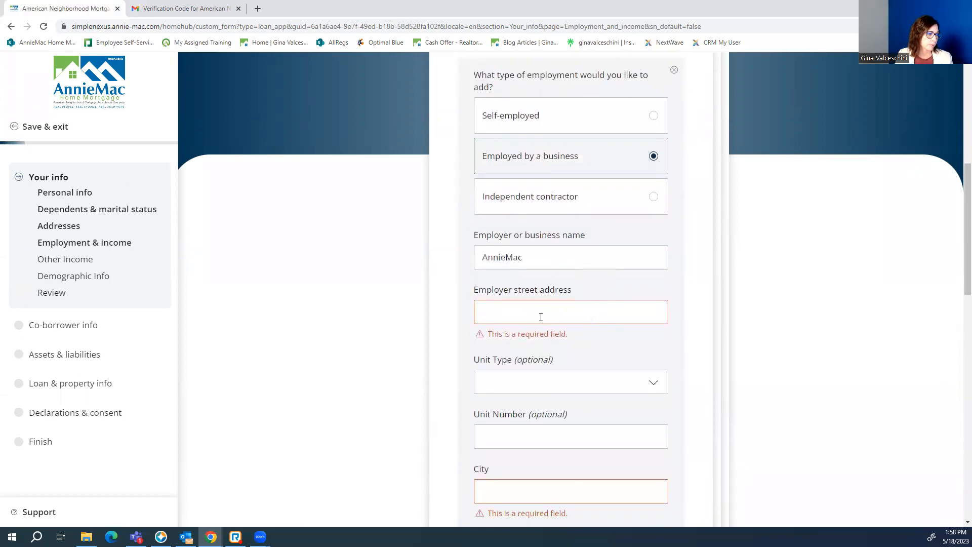
click(542, 315)
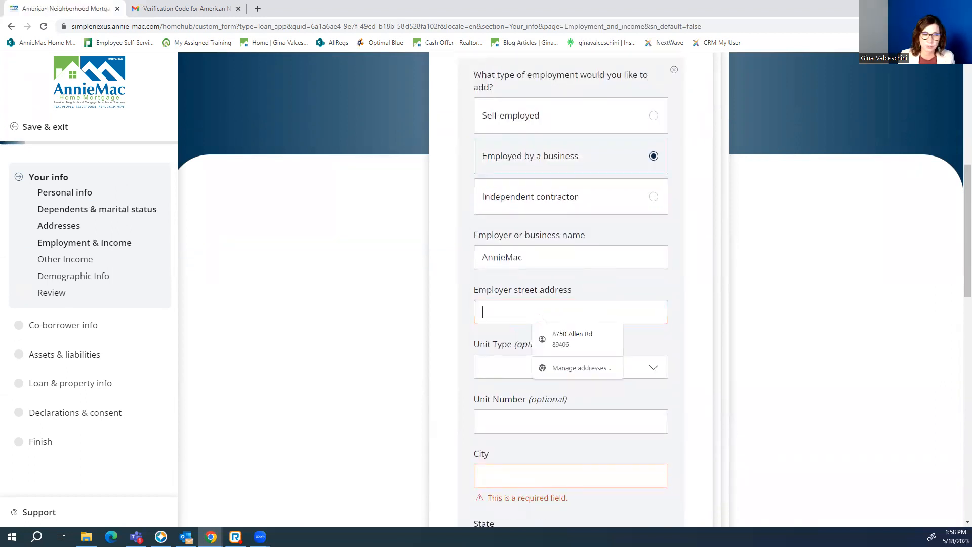
text(120)
text(3)
scroll(552, 308, down, 4)
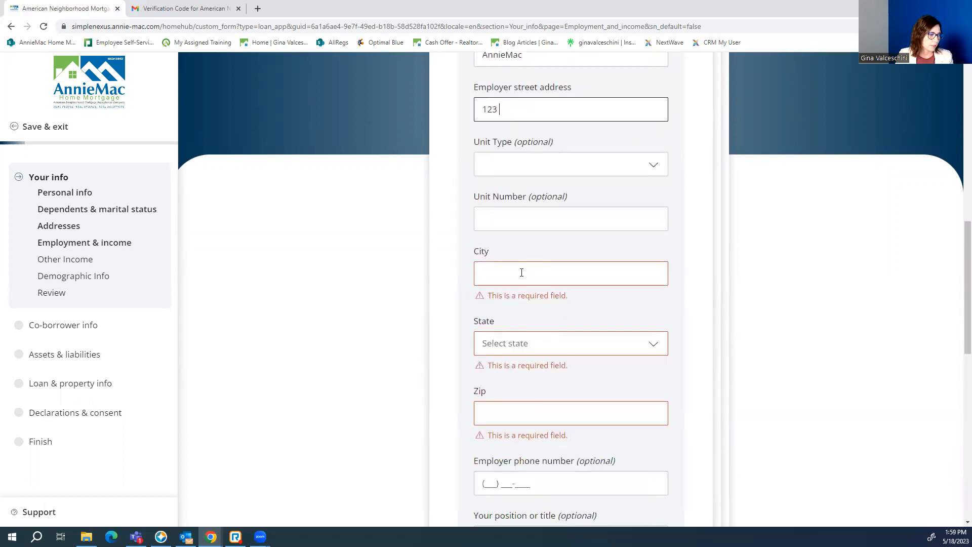
Step: Enter reno as the employer city and select NV - Nevada as the state
click(521, 271)
text(reno)
key(BackSpace)
key(BackSpace)
key(BackSpace)
text(eno)
key(Tab)
text(nev)
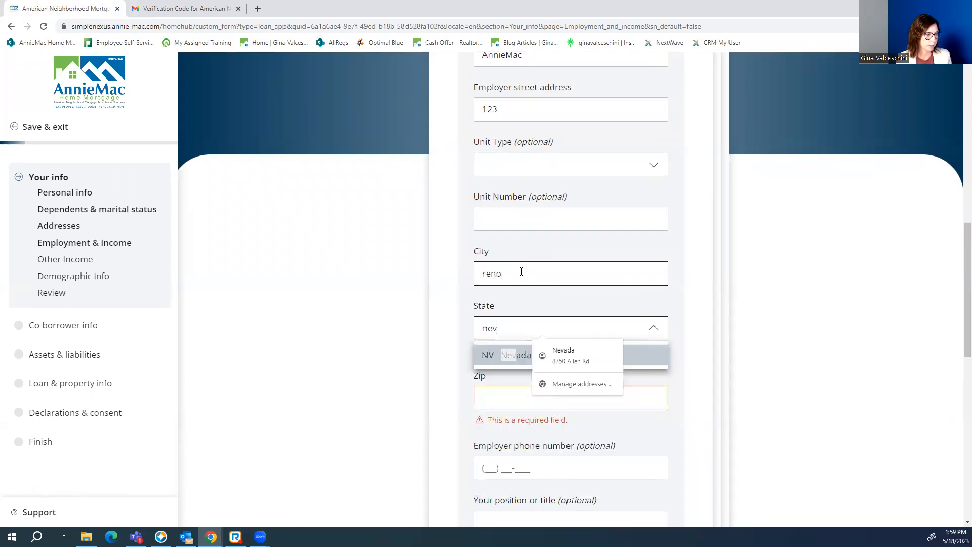
key(Return)
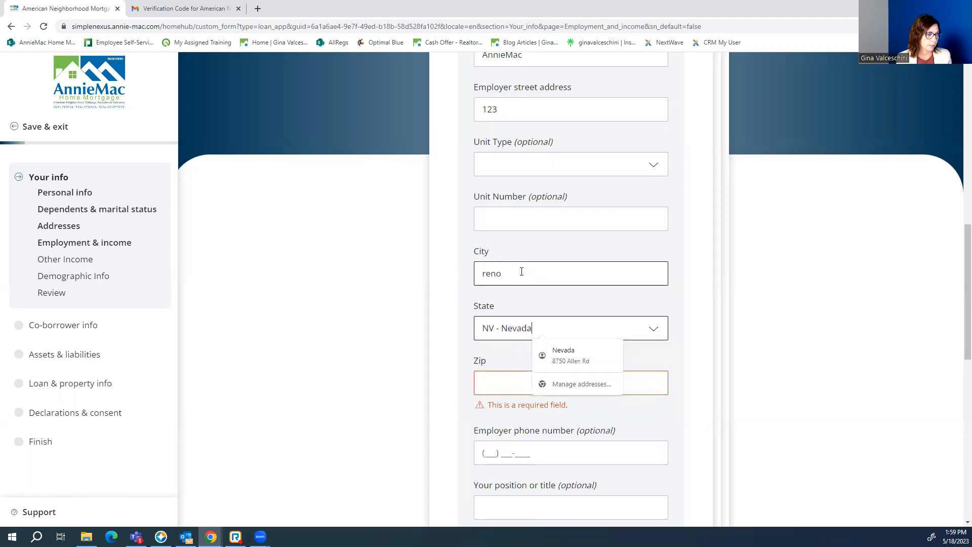
Step: Enter 89506 as the employer zip and 2,300 as the monthly income before taxes
click(486, 385)
text(89506)
key(Tab)
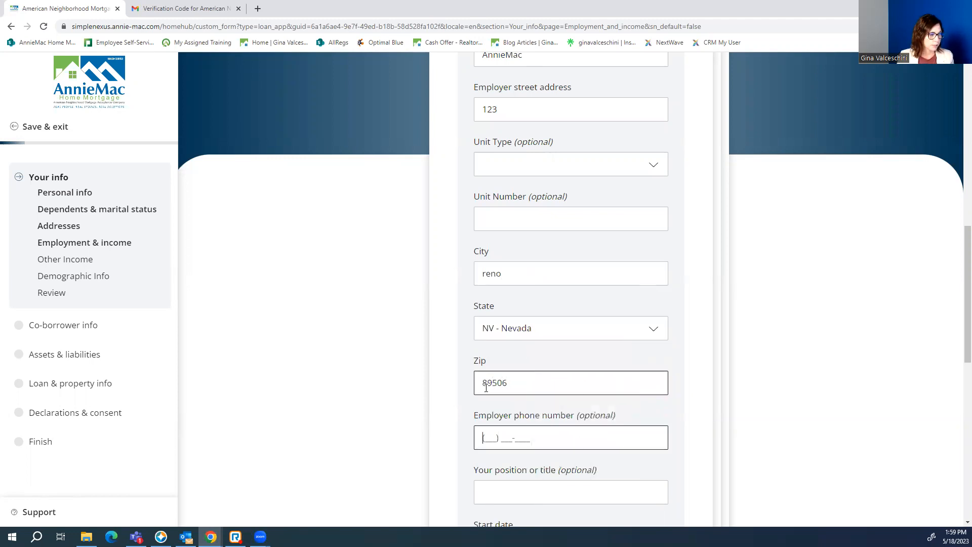
scroll(535, 361, down, 5)
scroll(541, 357, down, 2)
click(530, 314)
text(2300)
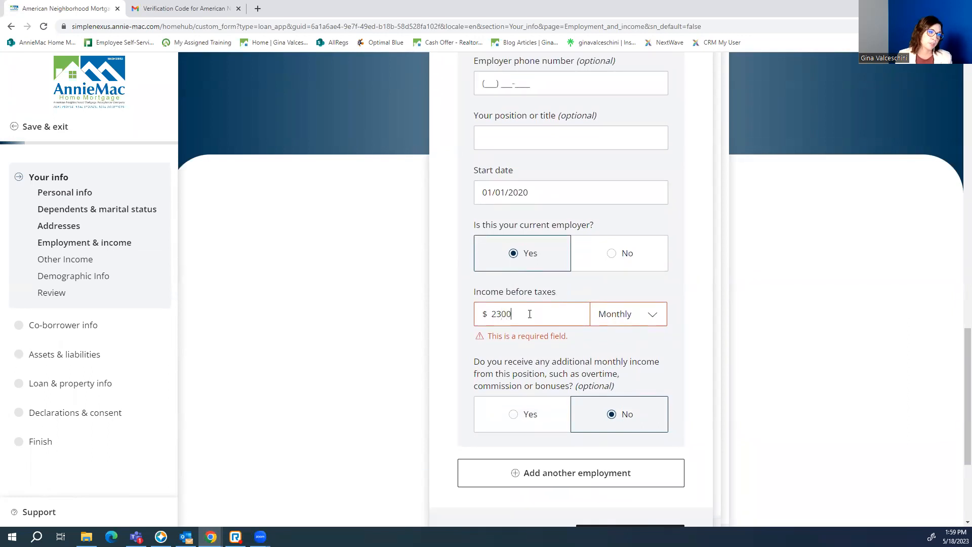
click(590, 346)
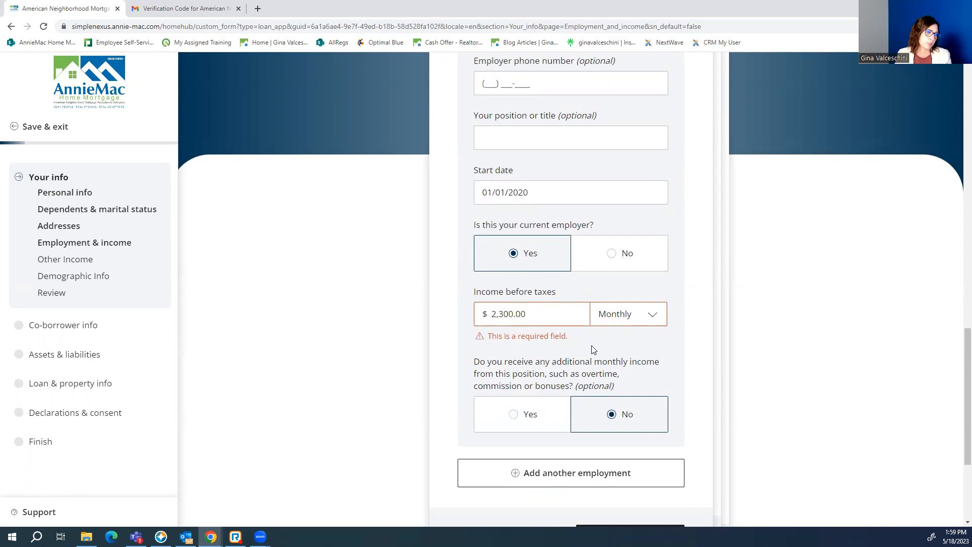
Step: Save the employment page and declare no additional income sources on the other income page
scroll(572, 359, up, 4)
scroll(571, 361, up, 10)
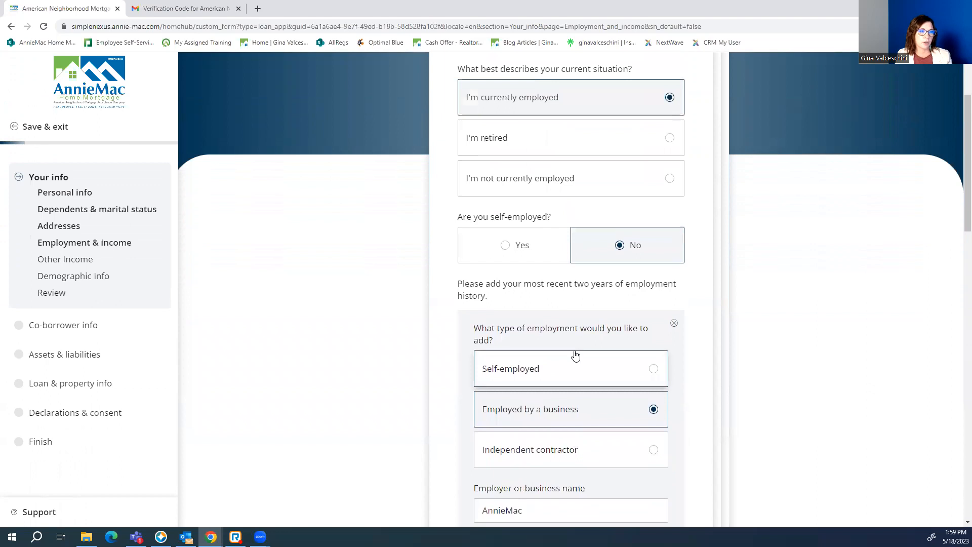
scroll(576, 354, down, 4)
scroll(574, 336, down, 15)
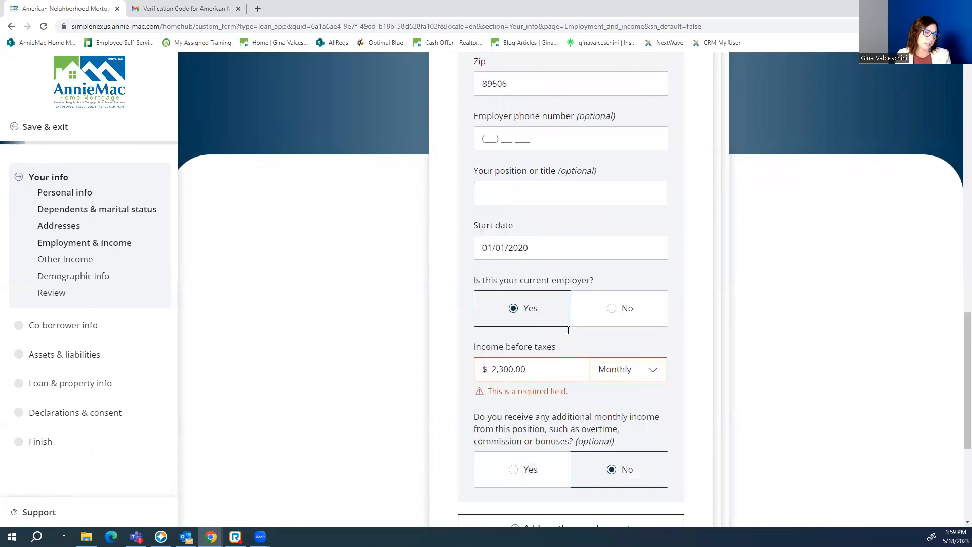
click(595, 350)
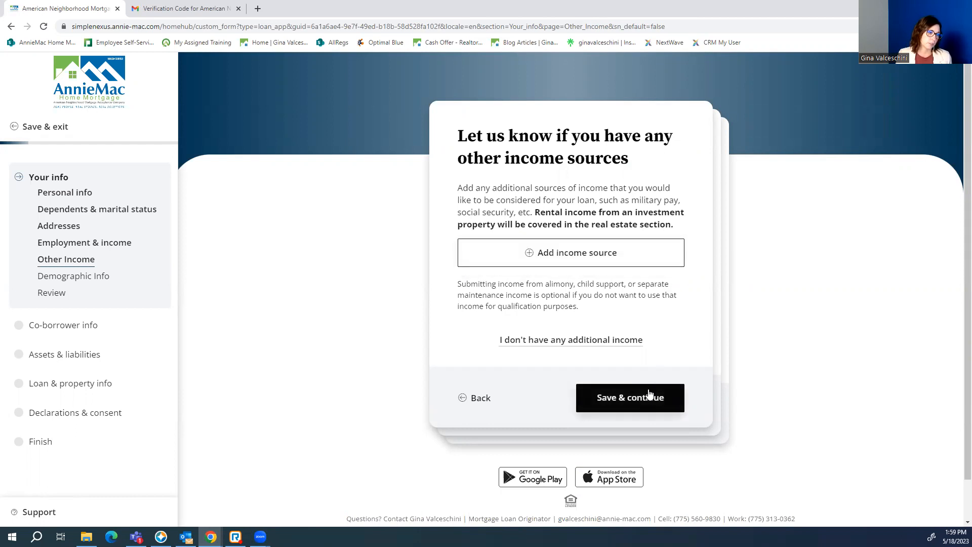
click(599, 340)
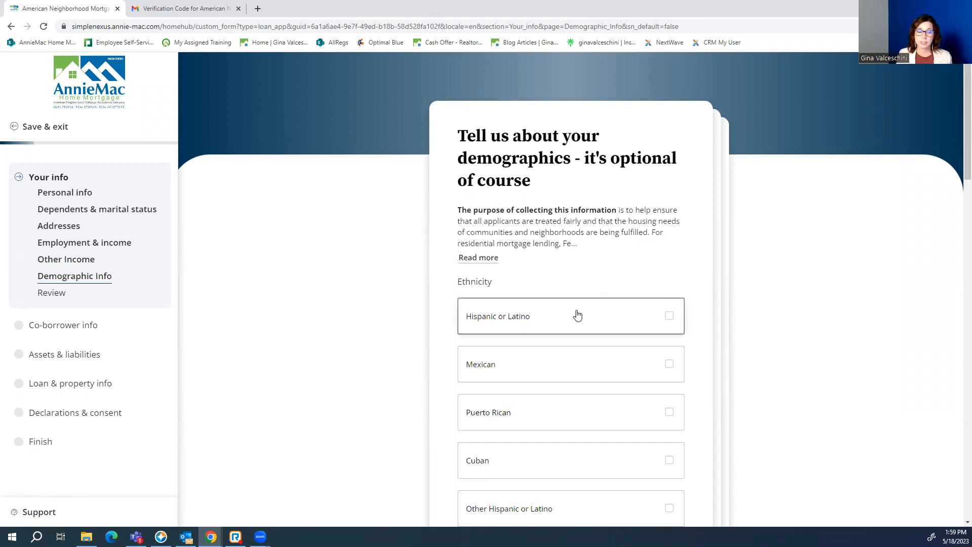
Step: Select Not Hispanic or Latino, White and Female in the demographic info and save the page
scroll(597, 286, down, 1)
scroll(596, 285, down, 2)
scroll(595, 285, up, 2)
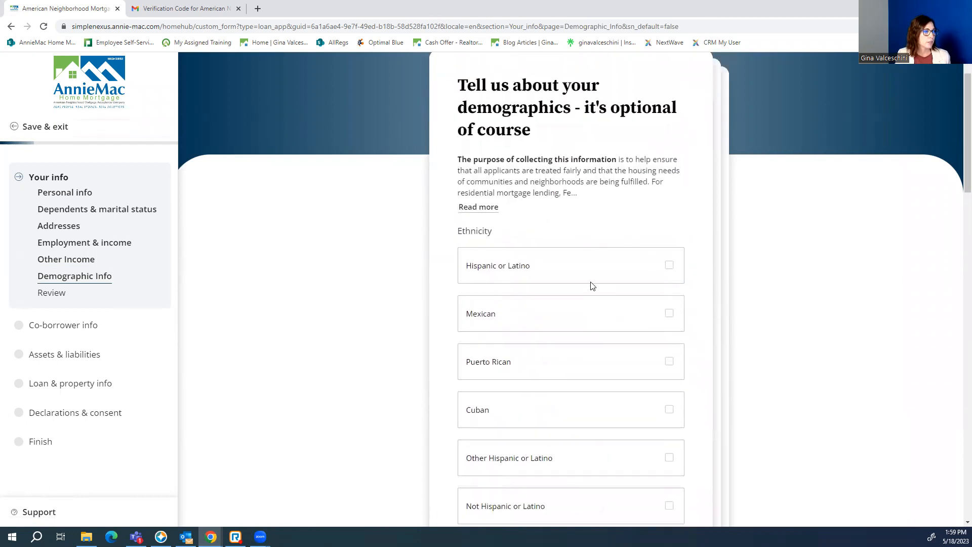
scroll(557, 317, down, 4)
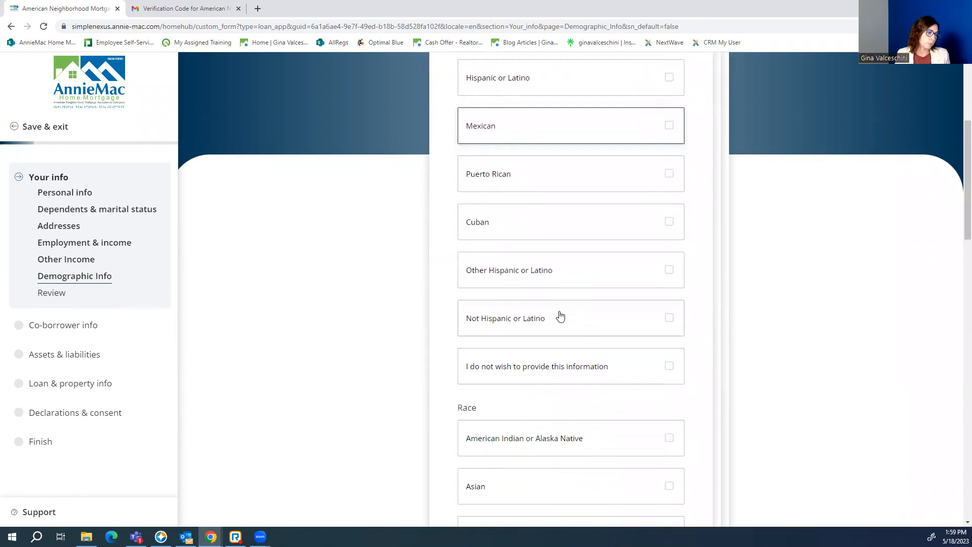
click(561, 307)
scroll(562, 307, down, 7)
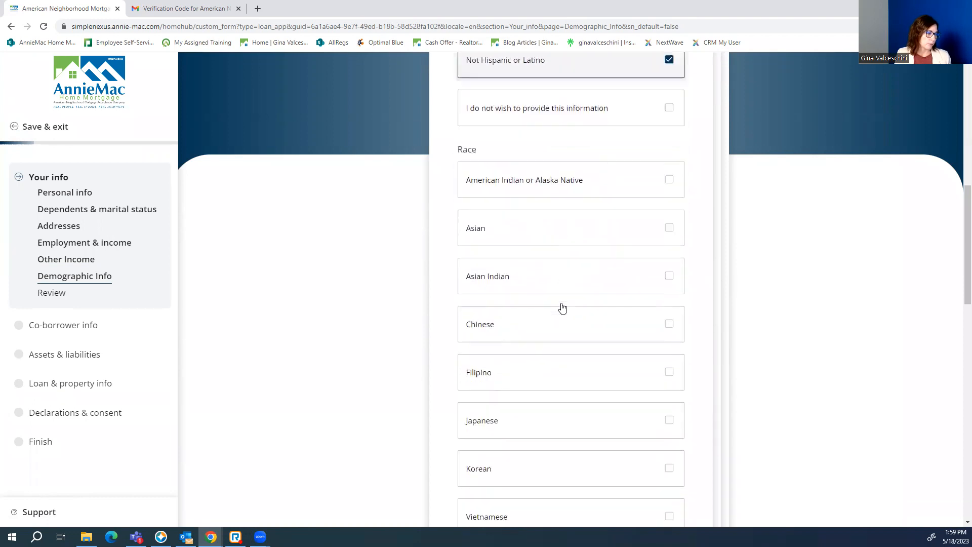
scroll(562, 307, down, 9)
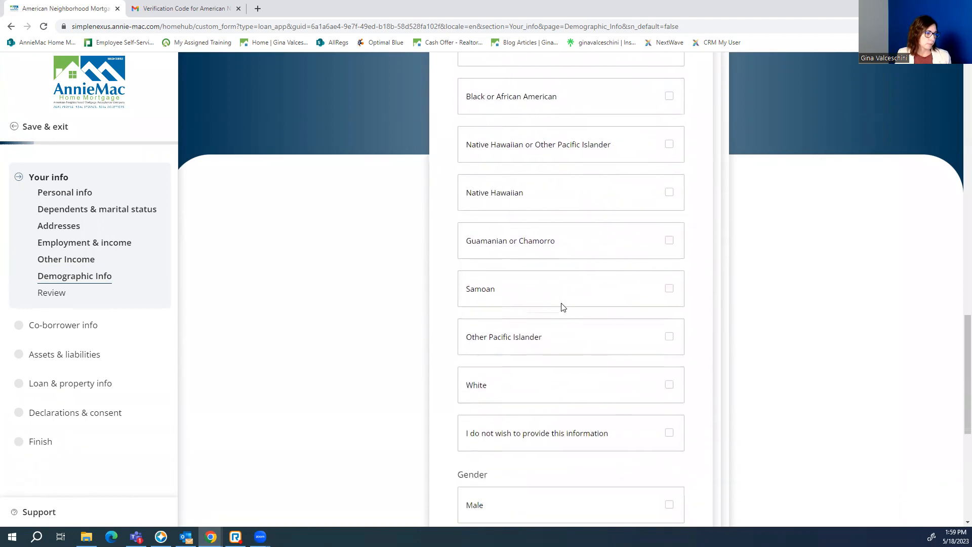
click(576, 345)
scroll(573, 344, down, 3)
click(573, 357)
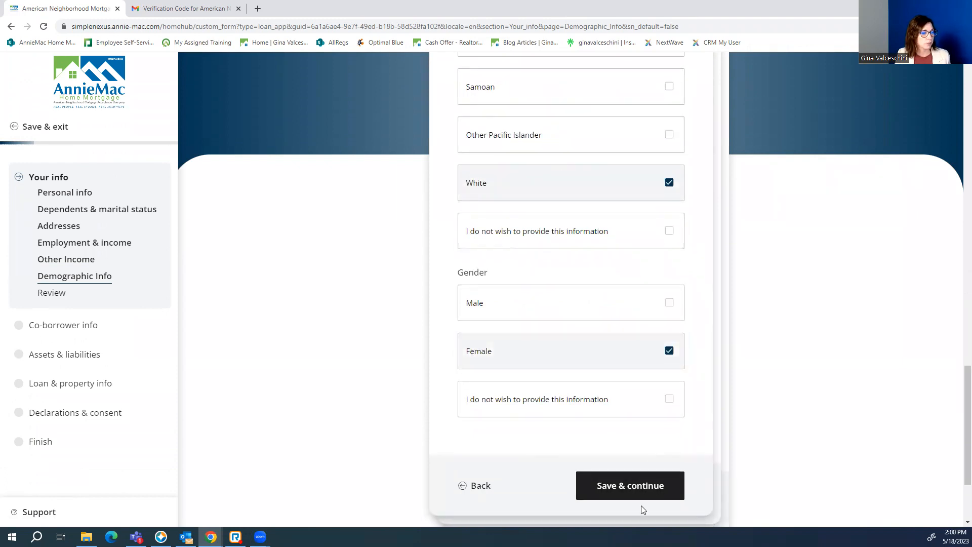
click(607, 485)
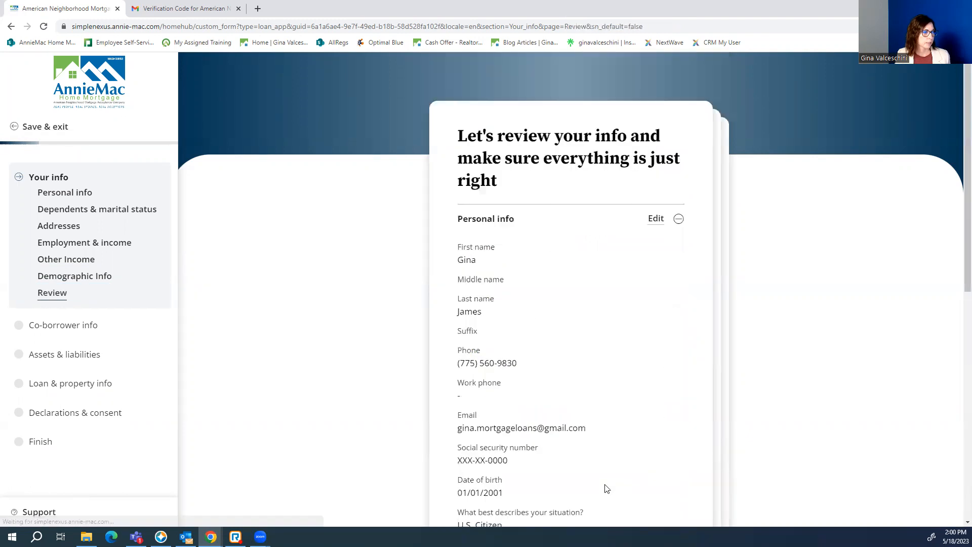
Step: Continue past the personal info review and indicate there is no co-borrower
scroll(568, 311, down, 10)
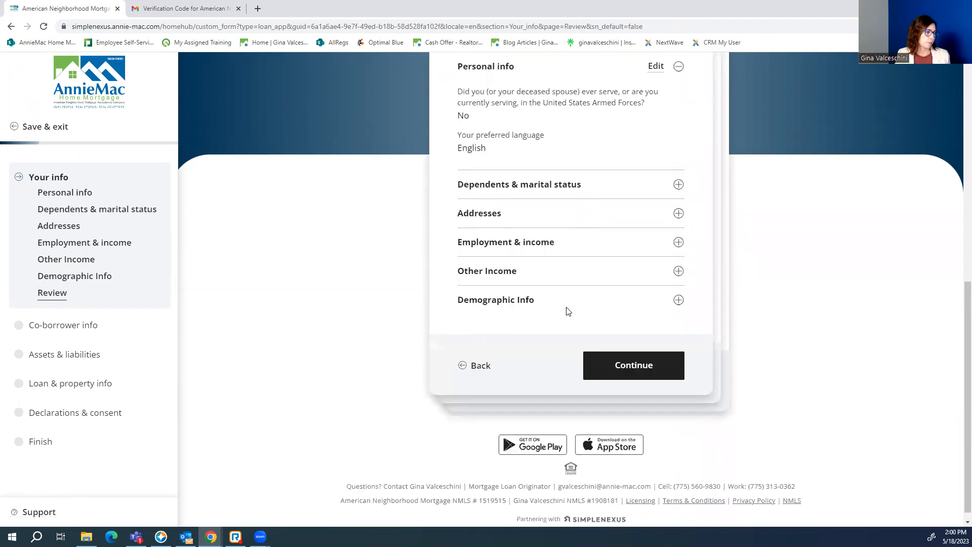
click(633, 362)
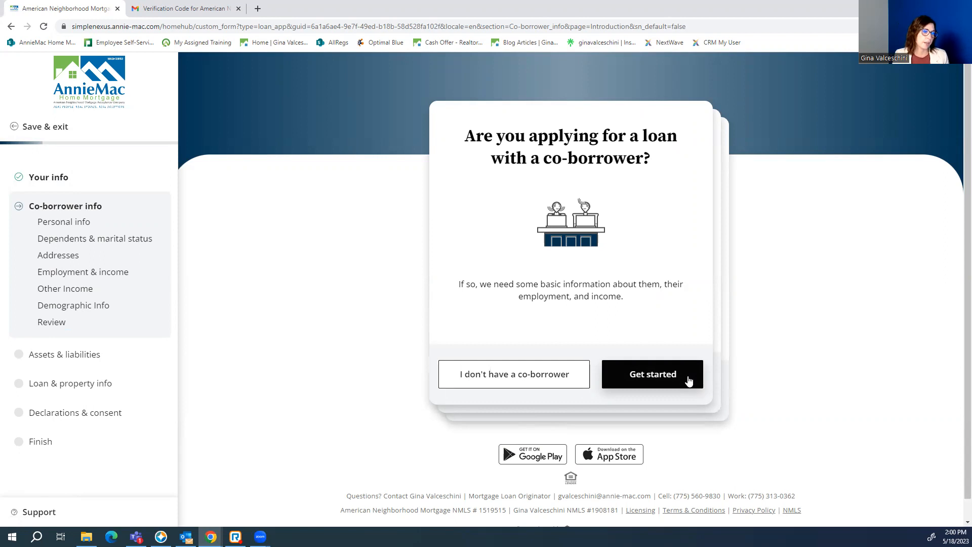
click(537, 374)
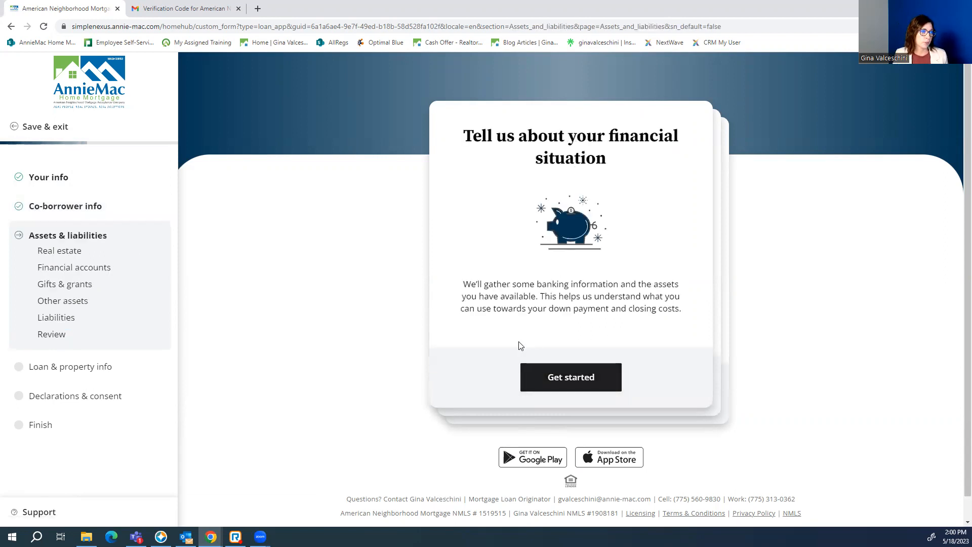
Step: Start the assets section, mark the current address as rented at $750, answer No to owning other real estate, and save
click(580, 387)
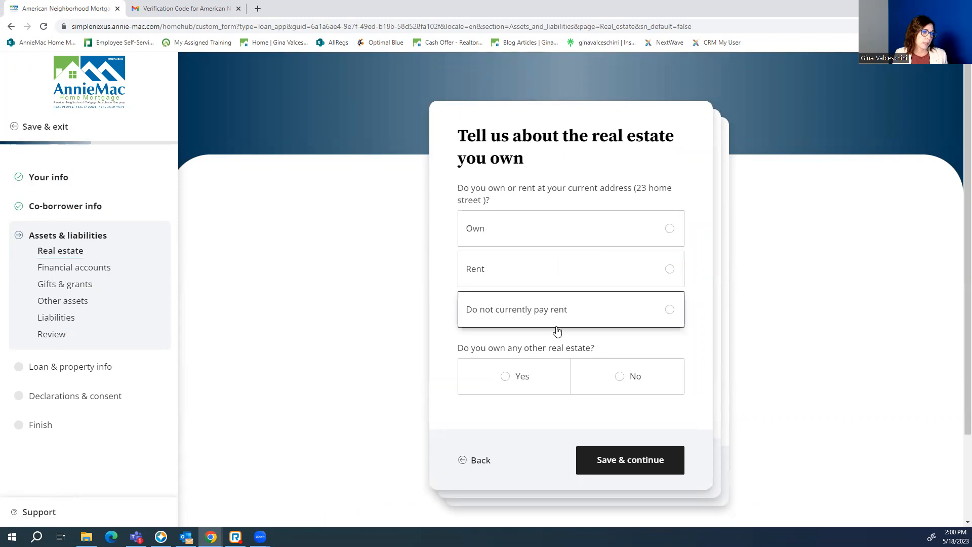
click(555, 273)
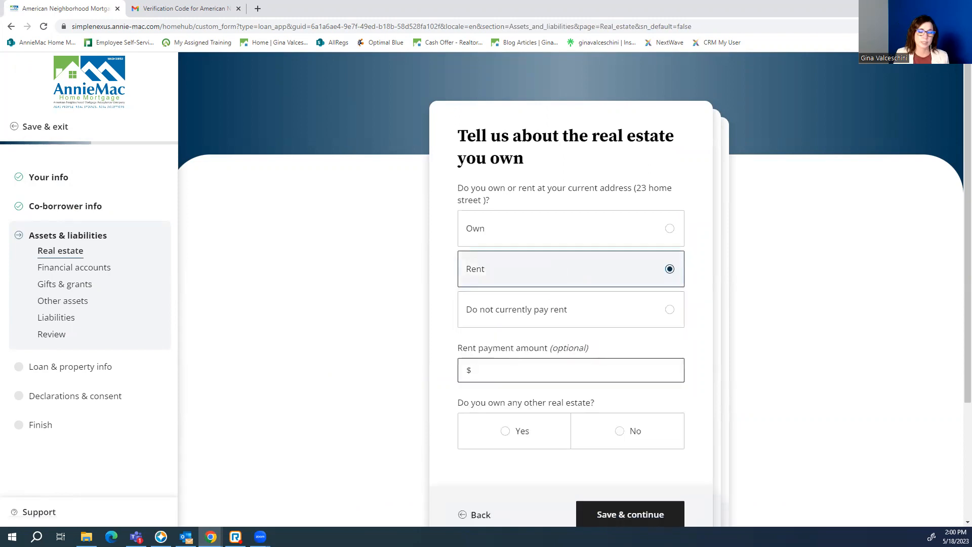
text(750)
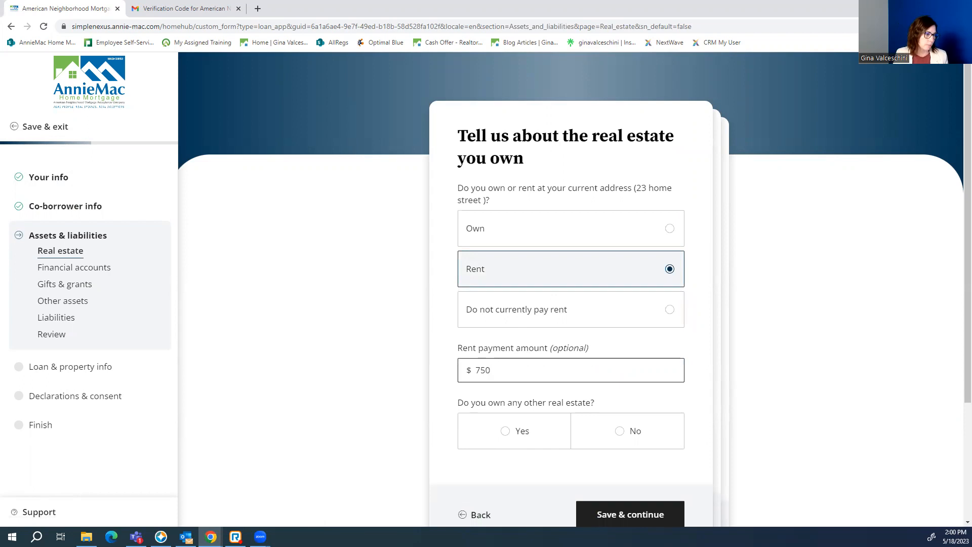
click(623, 436)
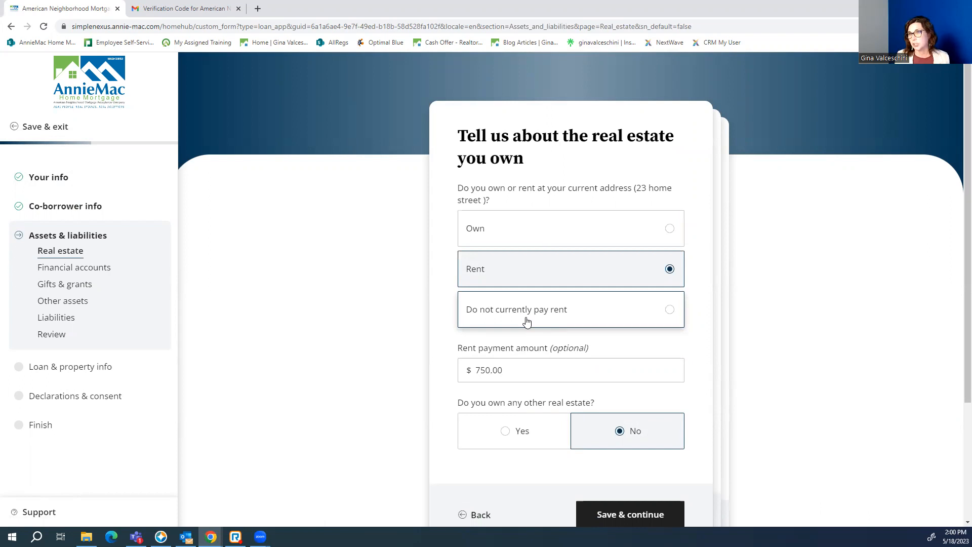
click(640, 514)
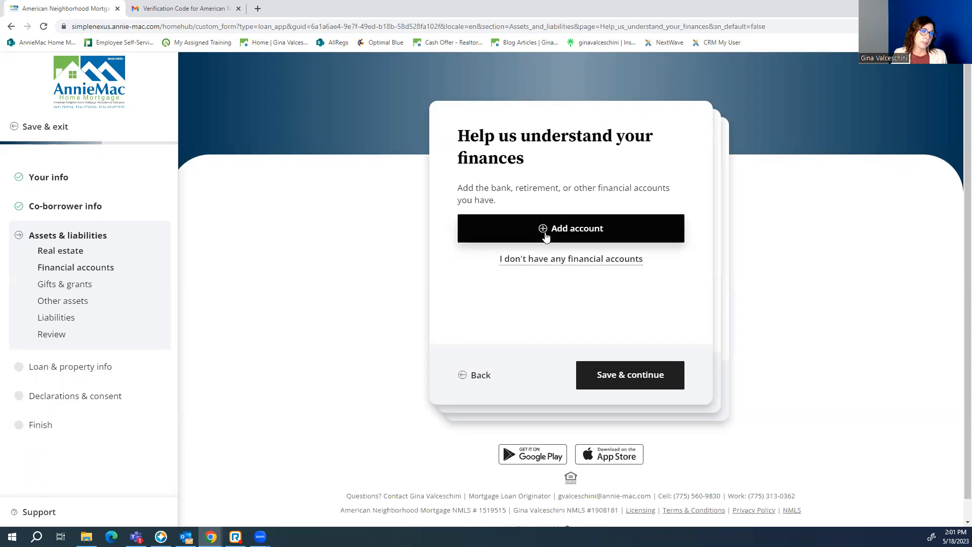
Step: Add a financial account at Bank of America with Checking Account as the account type
click(545, 232)
click(547, 255)
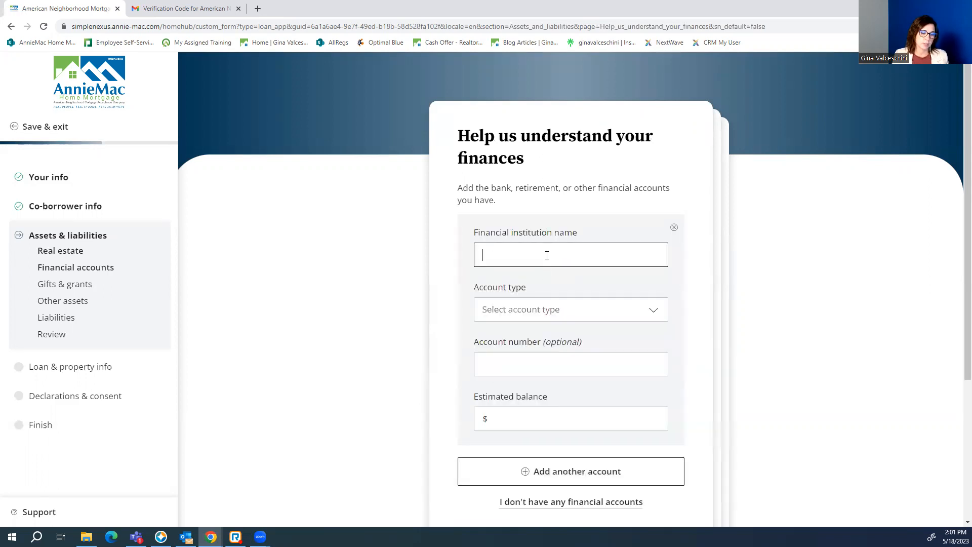
text(Bank of America)
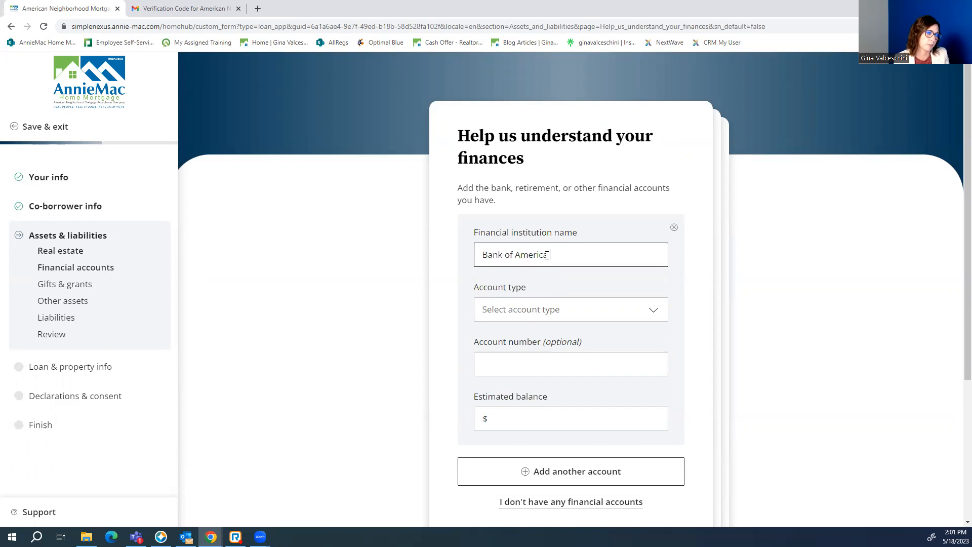
click(554, 304)
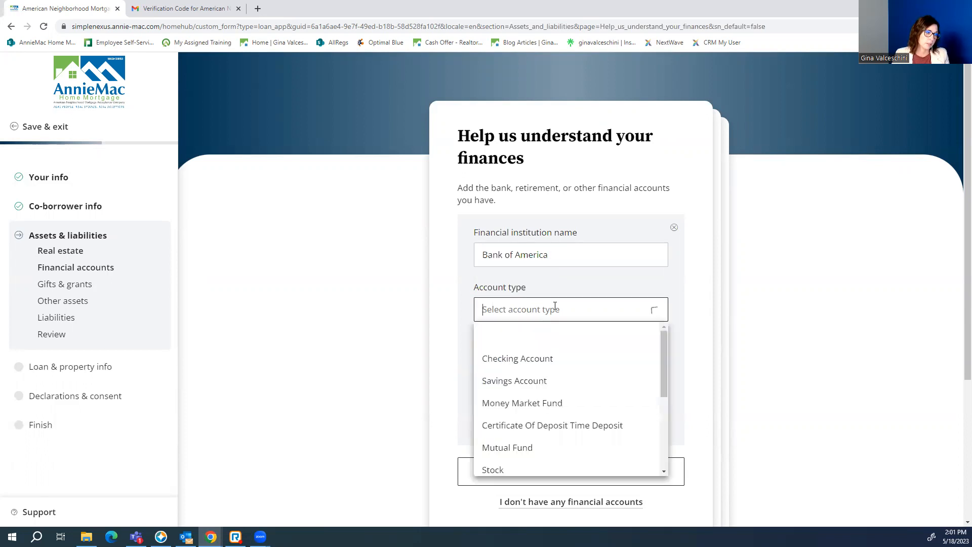
click(523, 360)
click(526, 363)
key(Tab)
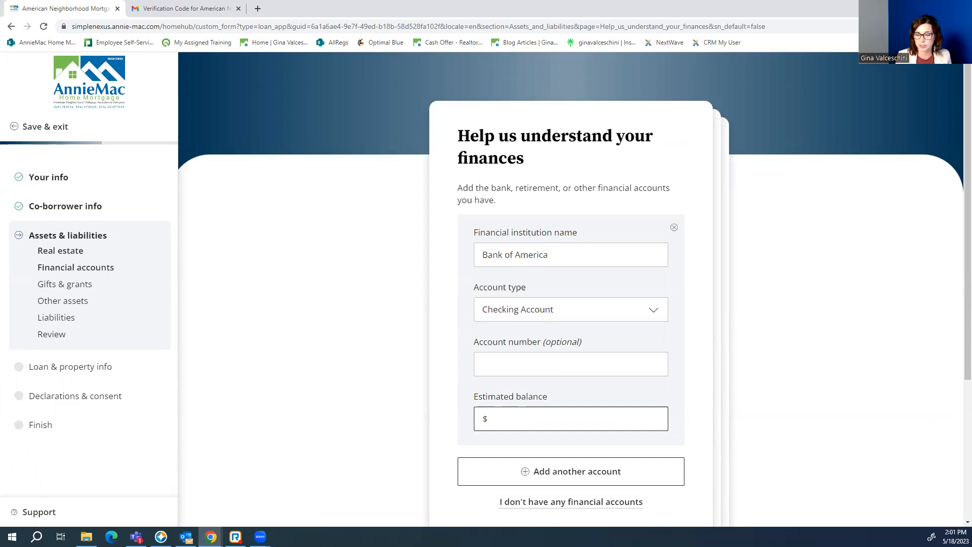
Step: Enter an estimated balance of $25,000 for the checking account and save the financial accounts page
text(25000)
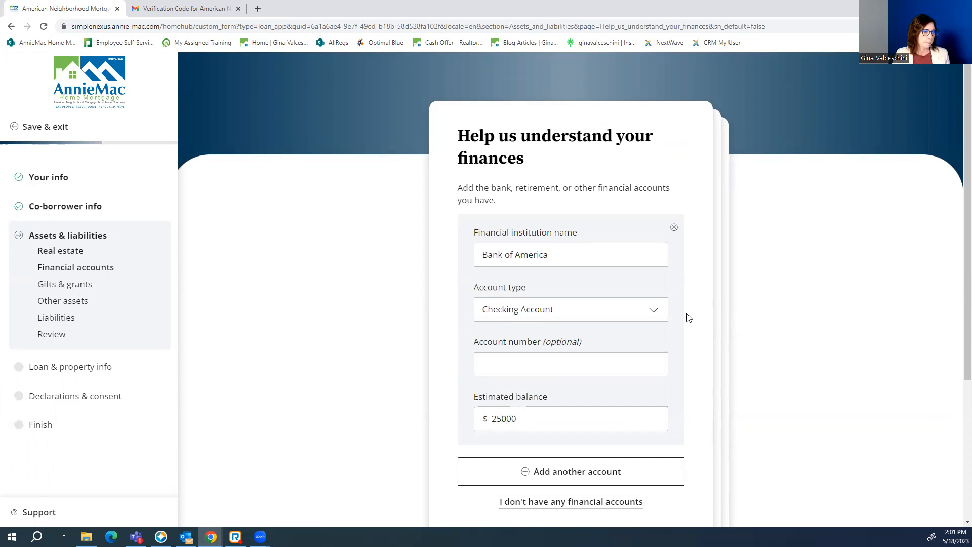
scroll(686, 319, down, 4)
click(651, 357)
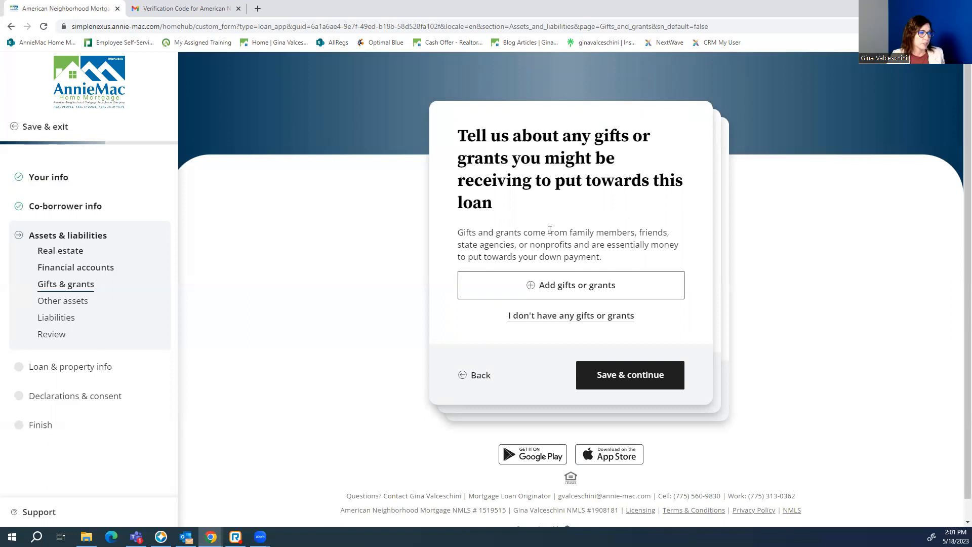
Step: Declare that there are no gifts or grants and no other assets
click(555, 319)
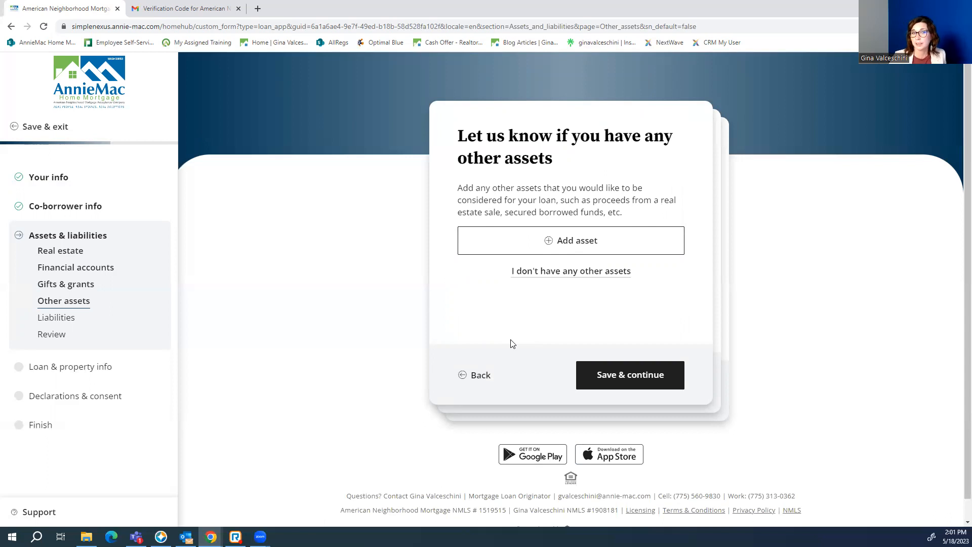
click(545, 273)
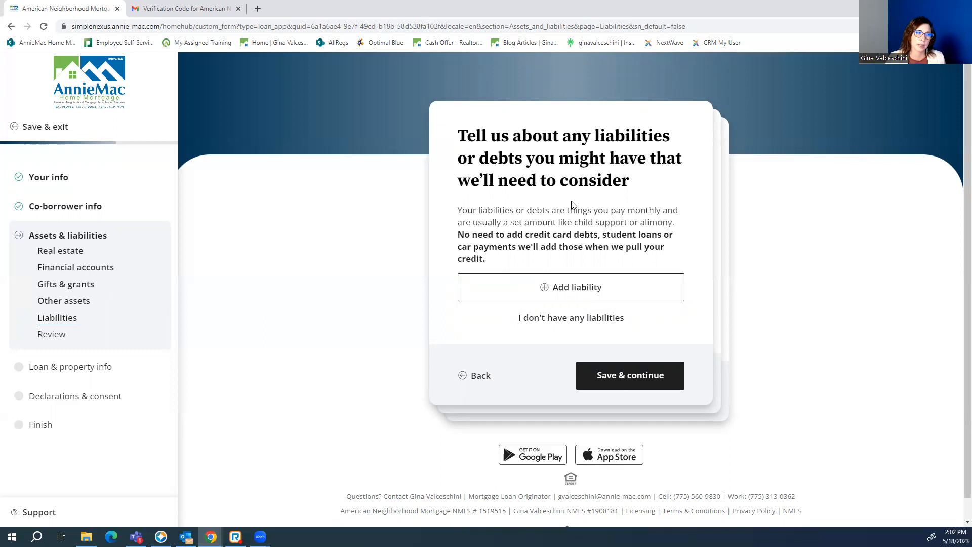
Step: Declare that there are no liabilities and continue past the assets and liabilities review
click(555, 319)
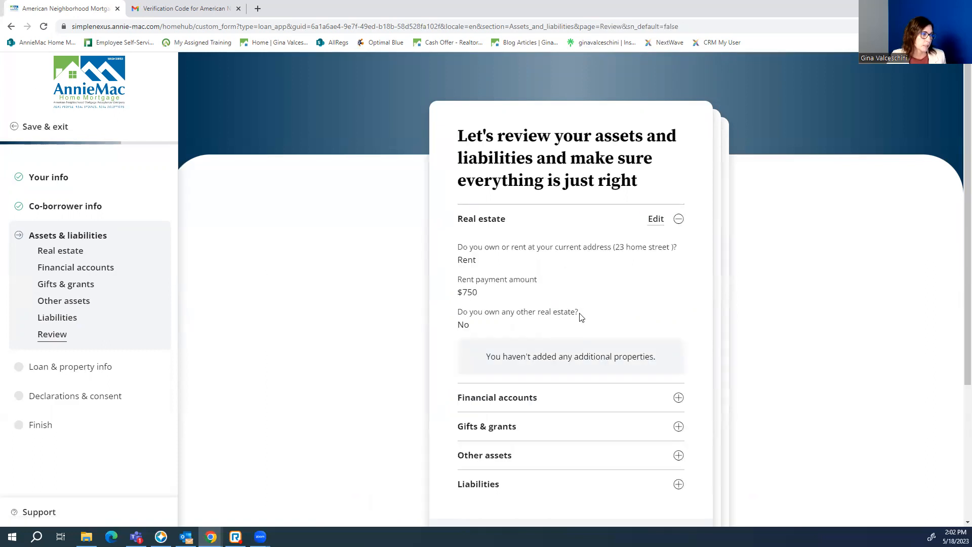
scroll(592, 188, down, 1)
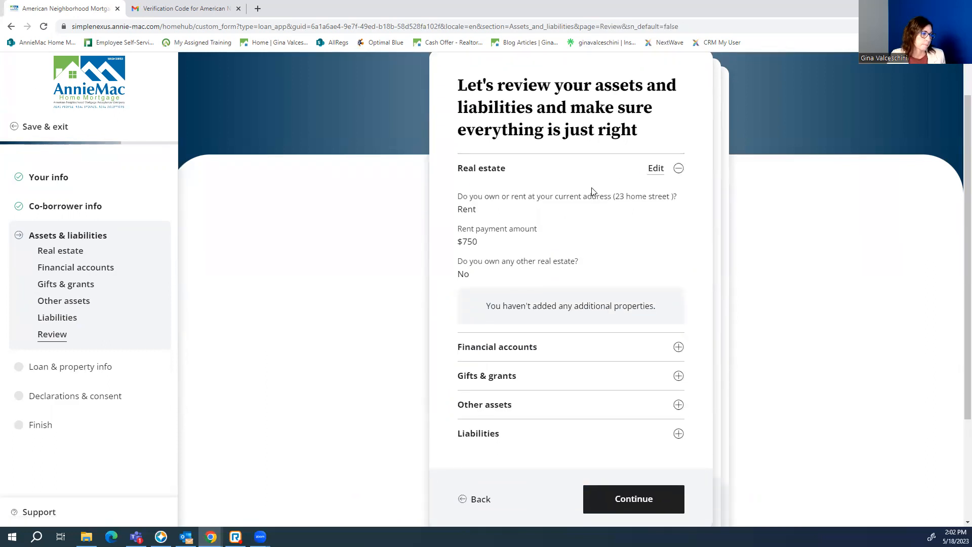
scroll(592, 191, down, 1)
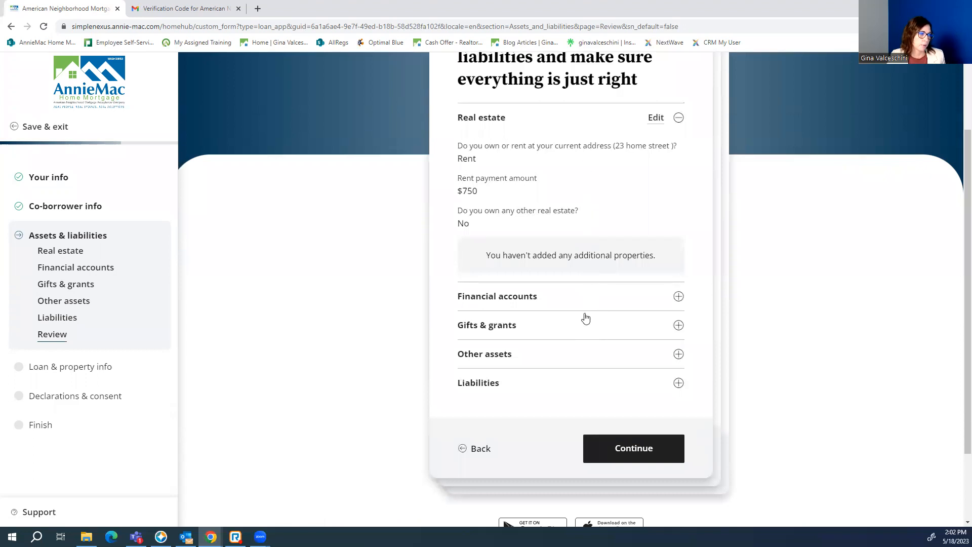
click(635, 451)
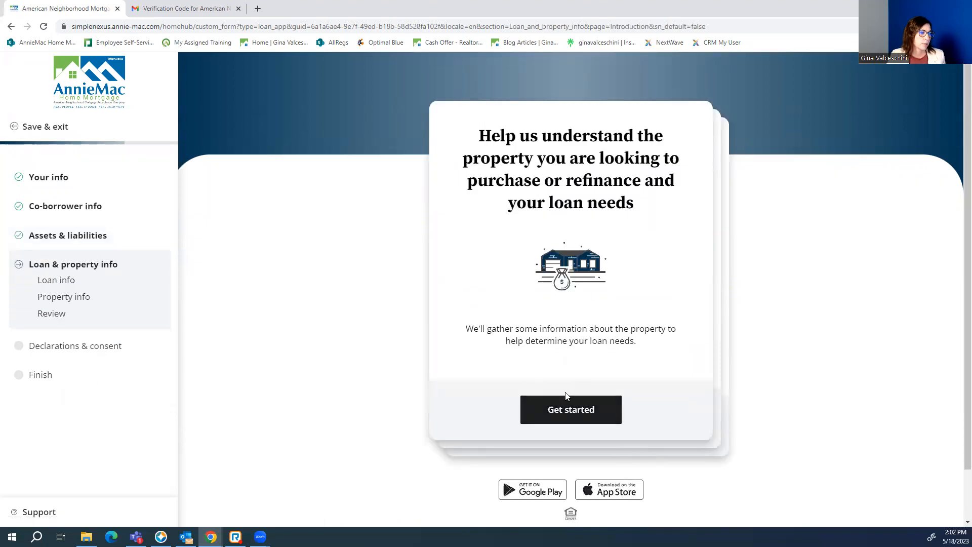
Step: Start the loan info section and choose Purchase with a $450,000 estimated purchase price and a 10% down payment
click(559, 414)
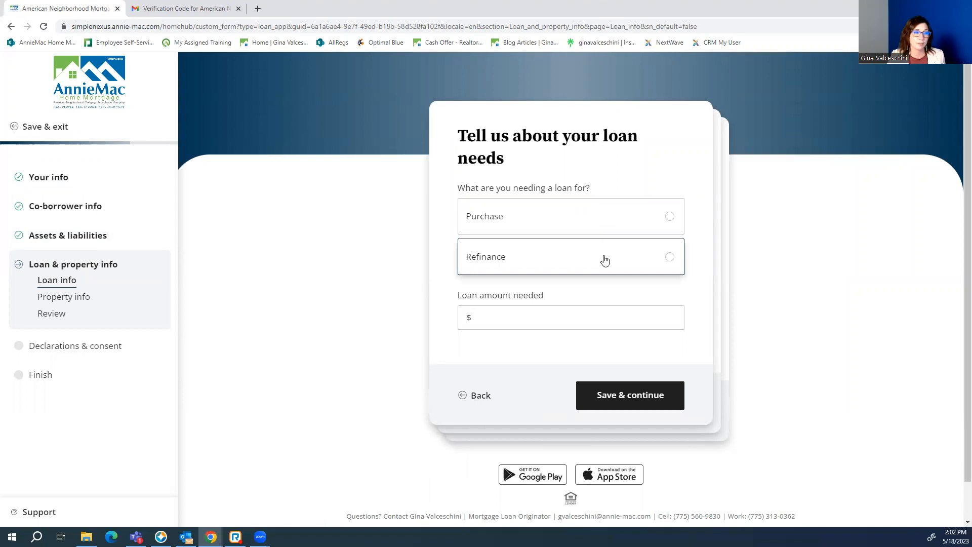
click(605, 221)
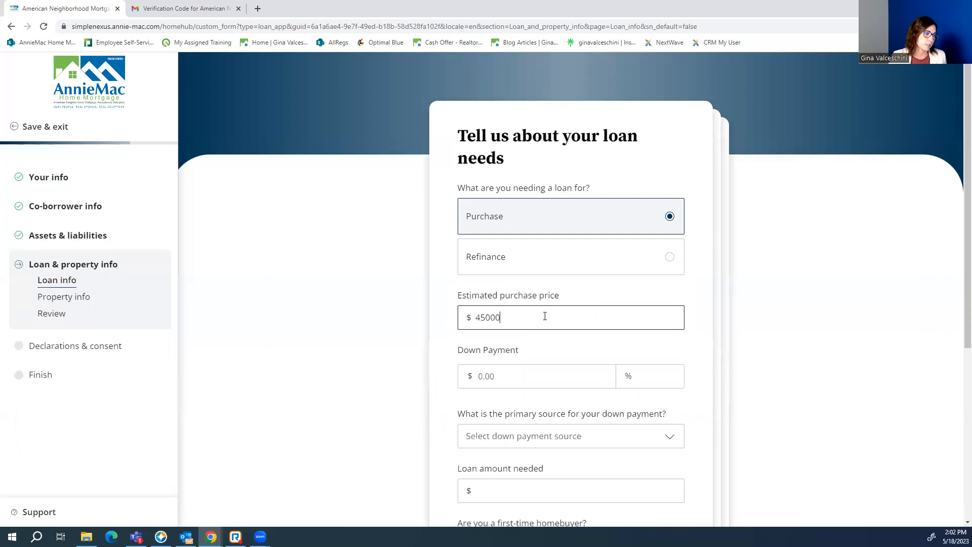
click(549, 380)
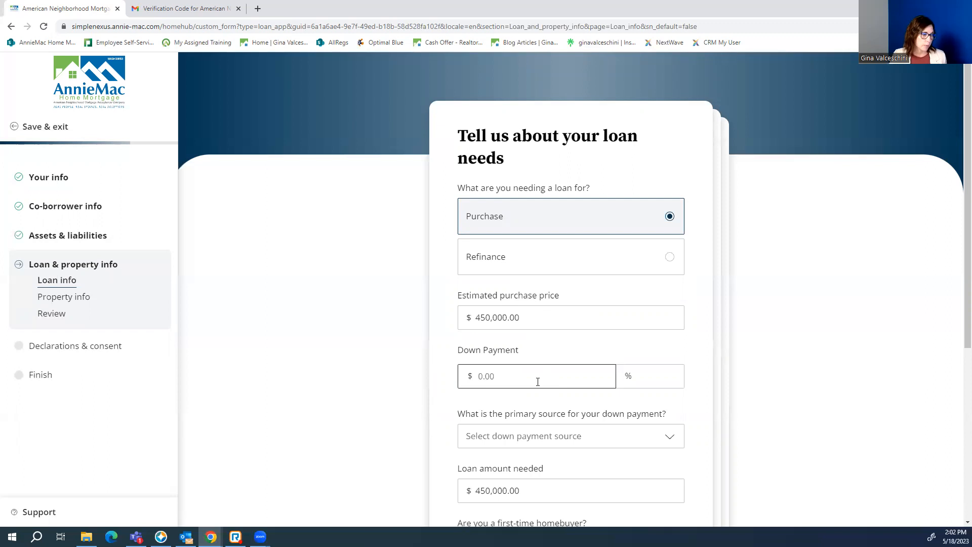
click(647, 375)
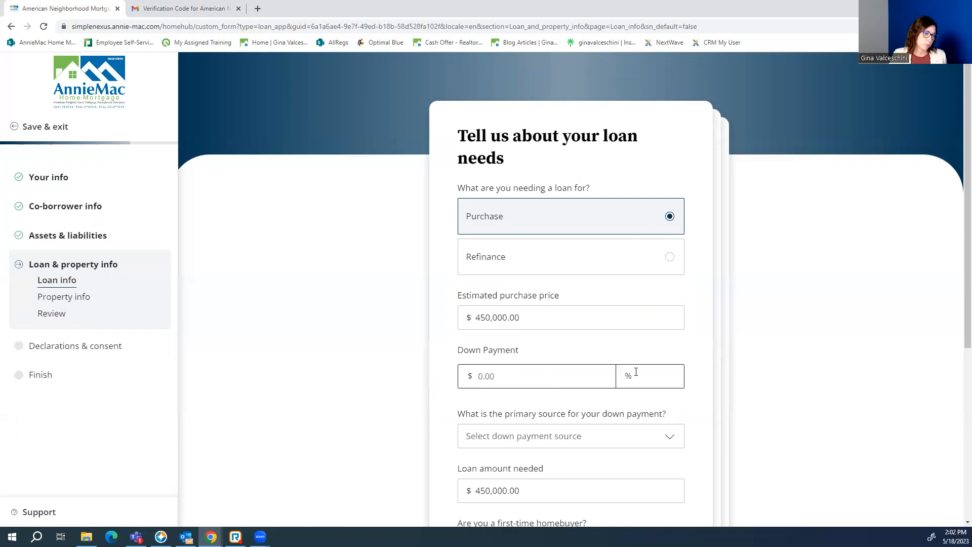
text(10)
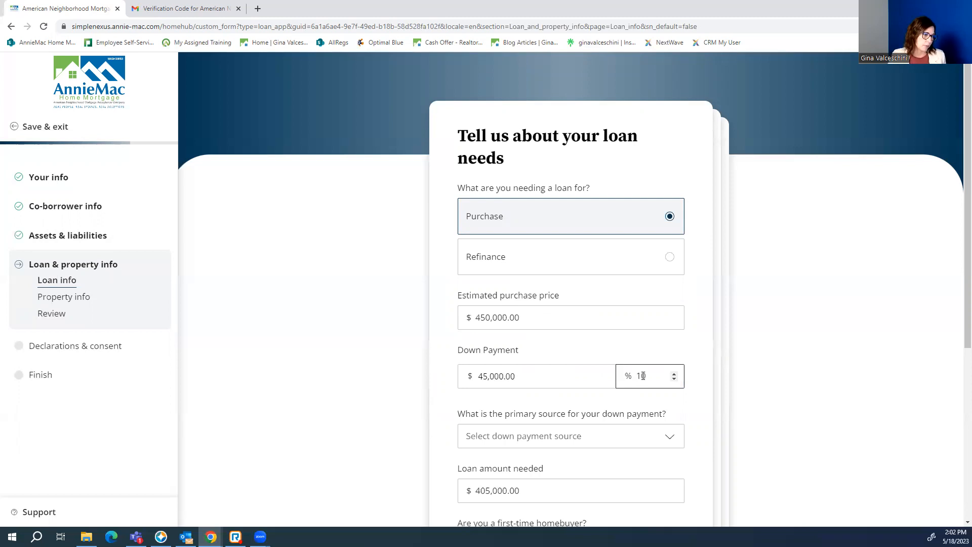
Step: Set the down payment source to Retirement Funds, answer Yes to first-time homebuyer, and save the loan info
scroll(657, 370, down, 3)
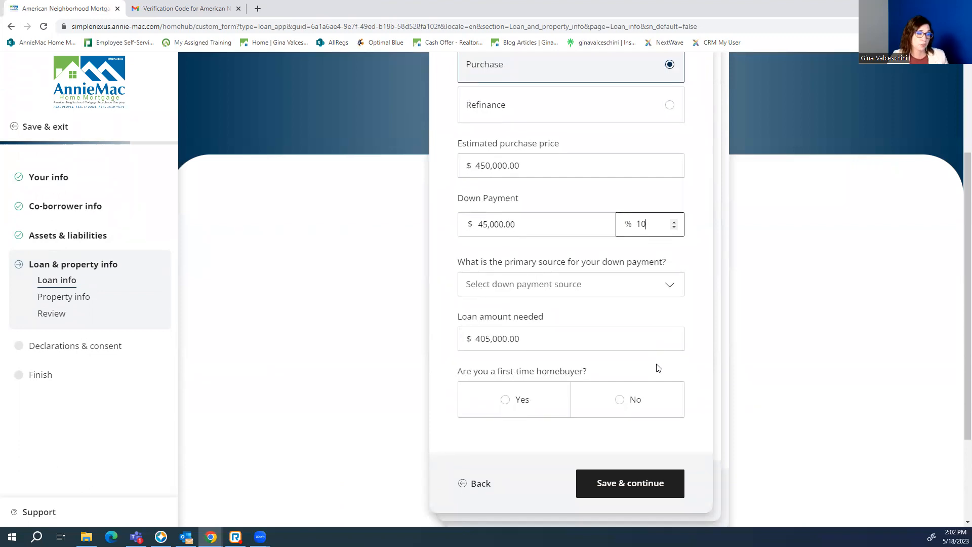
click(671, 289)
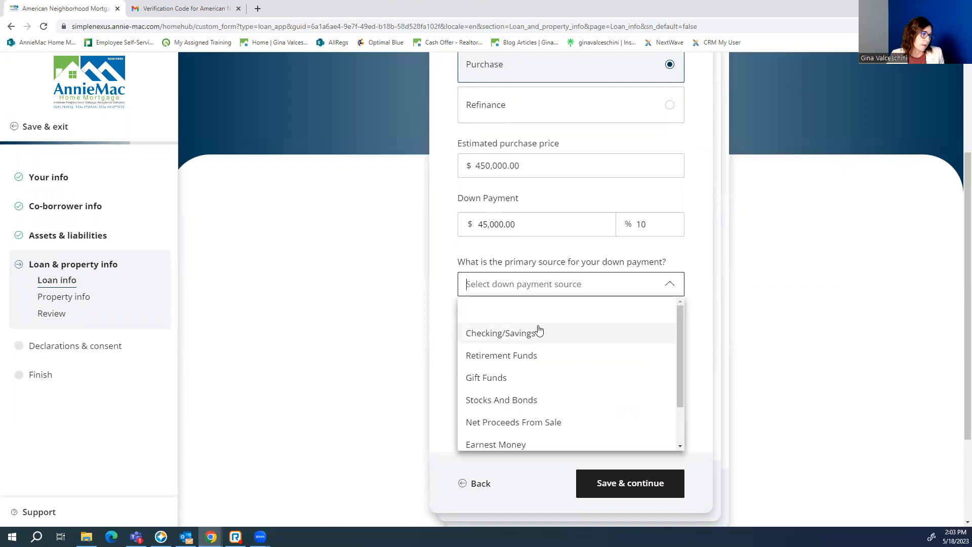
click(519, 357)
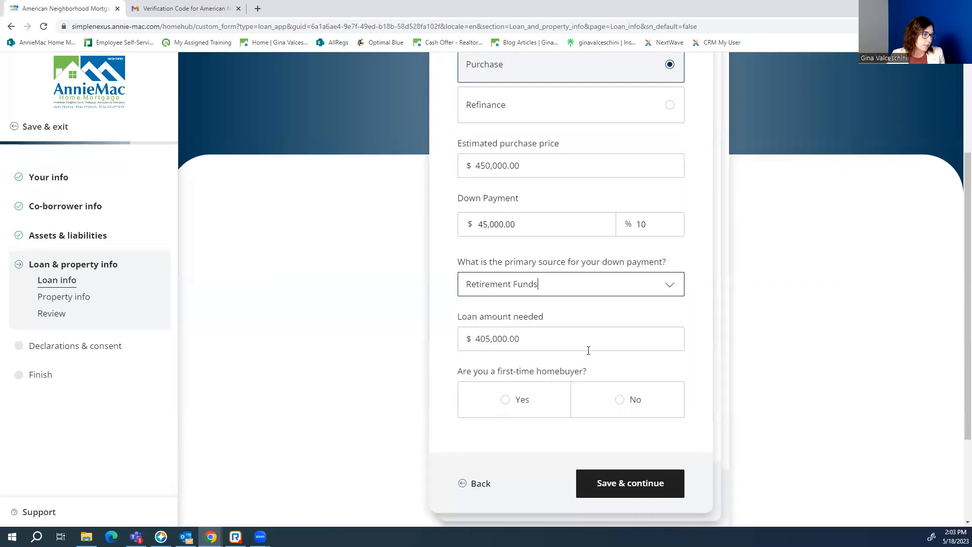
click(505, 399)
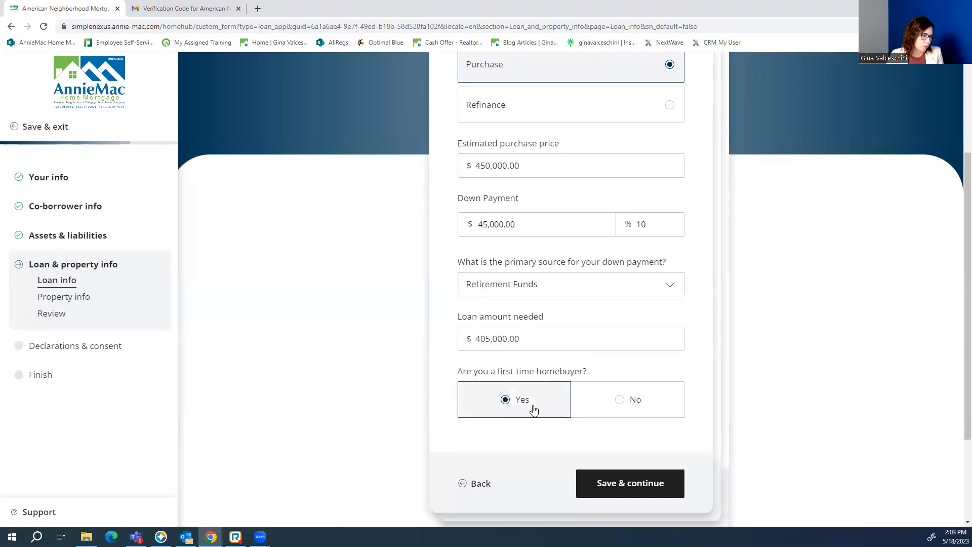
click(618, 491)
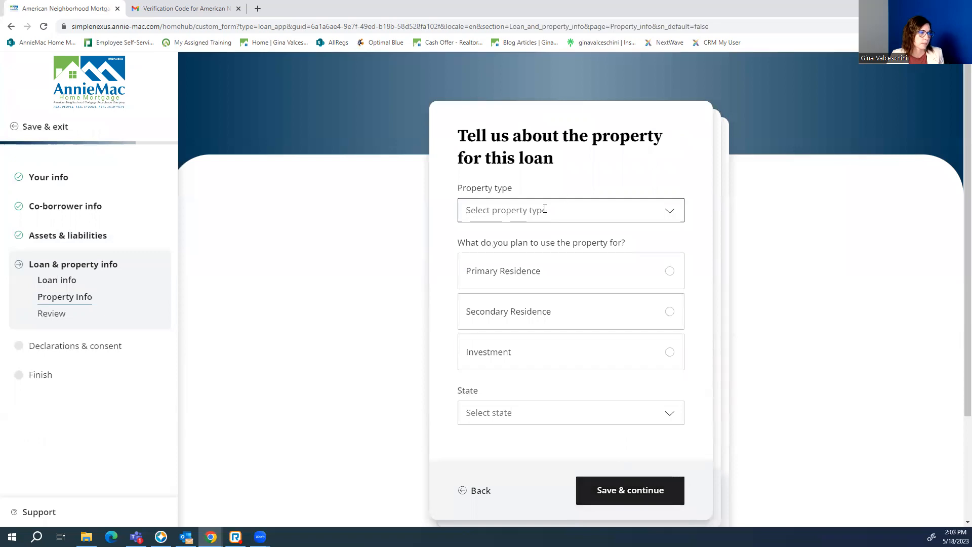
Step: Set the property as a Single Family primary residence in NV - Nevada and save the property info
click(564, 215)
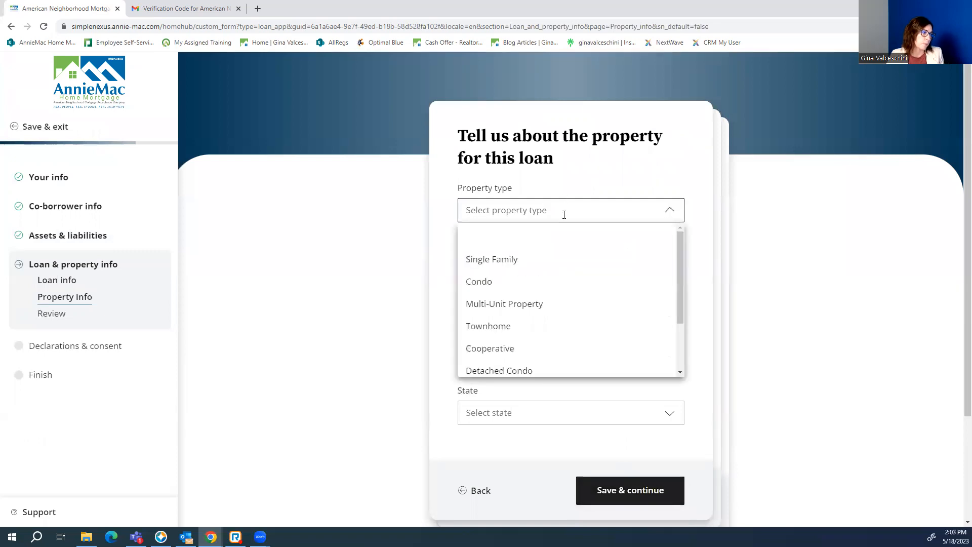
click(554, 263)
click(606, 282)
click(598, 408)
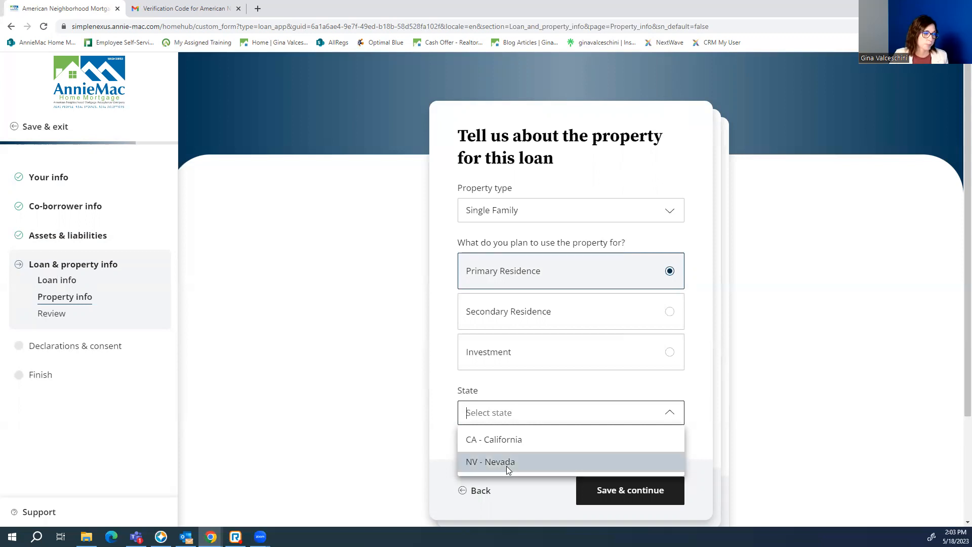
click(507, 467)
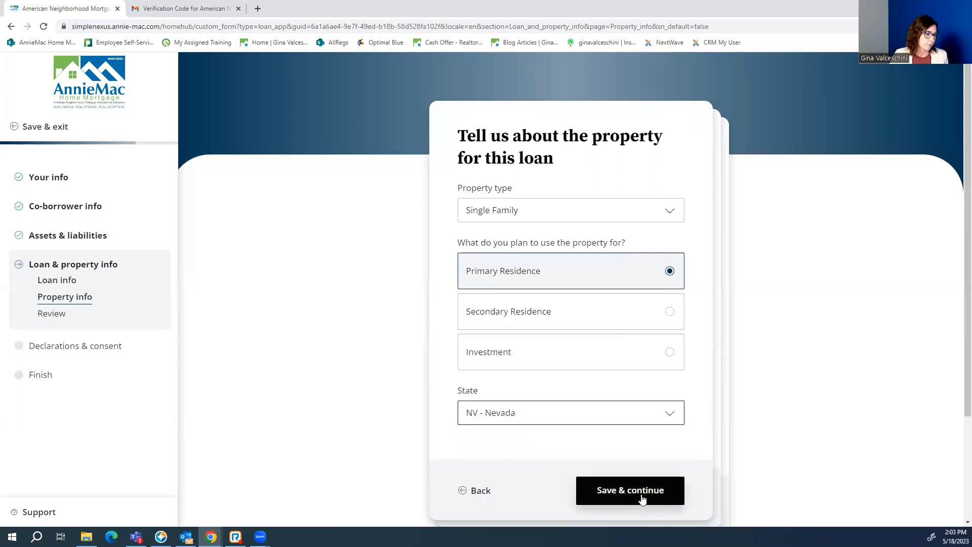
click(642, 498)
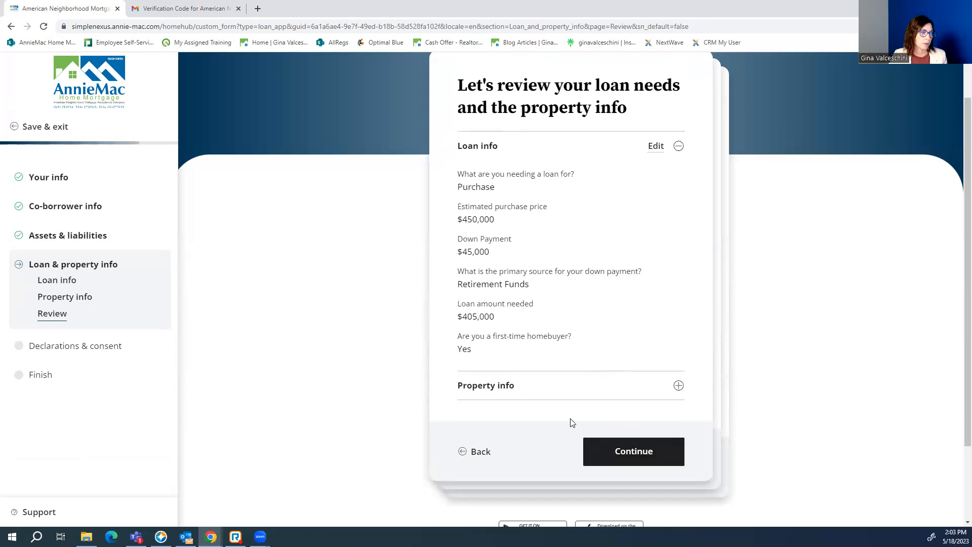
Step: Continue to the declarations, answering Yes to occupying the property as primary residence and No to recent ownership interest
click(618, 450)
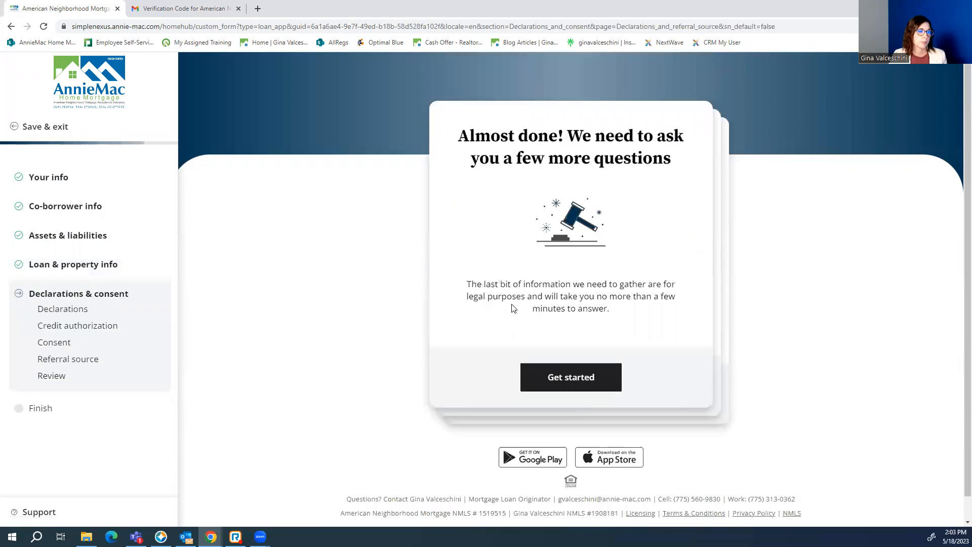
click(565, 381)
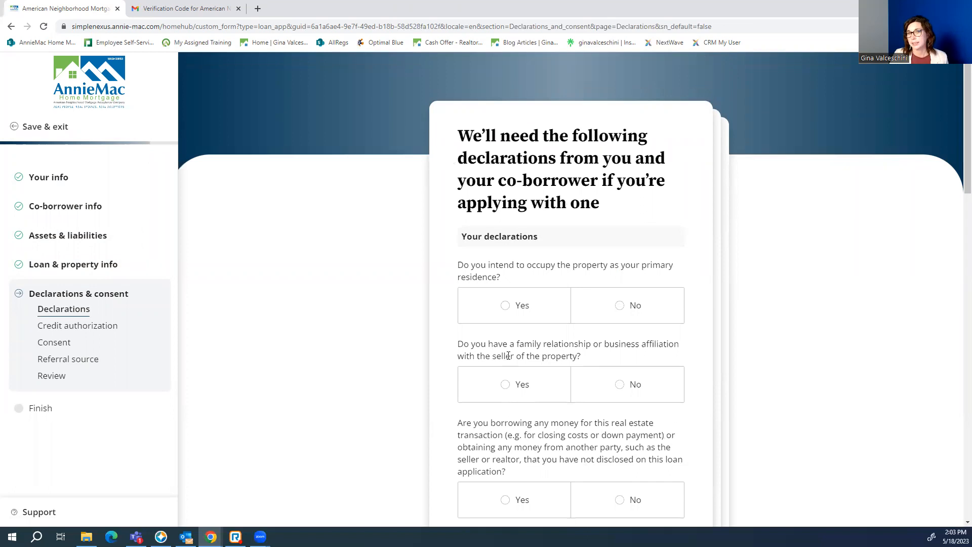
click(506, 307)
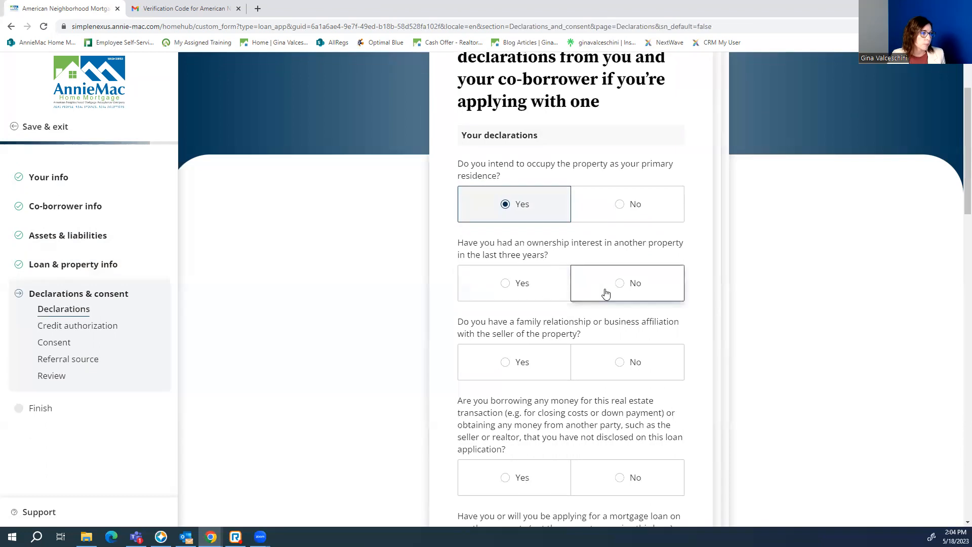
click(620, 286)
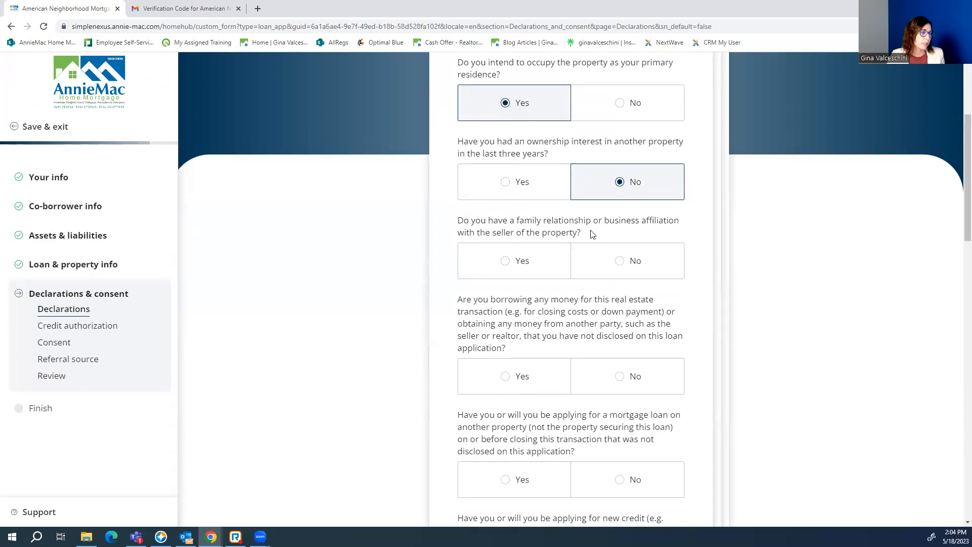
Step: Answer No to seller relationship, undisclosed borrowing, and applying for a mortgage on another property
click(623, 262)
scroll(624, 264, down, 2)
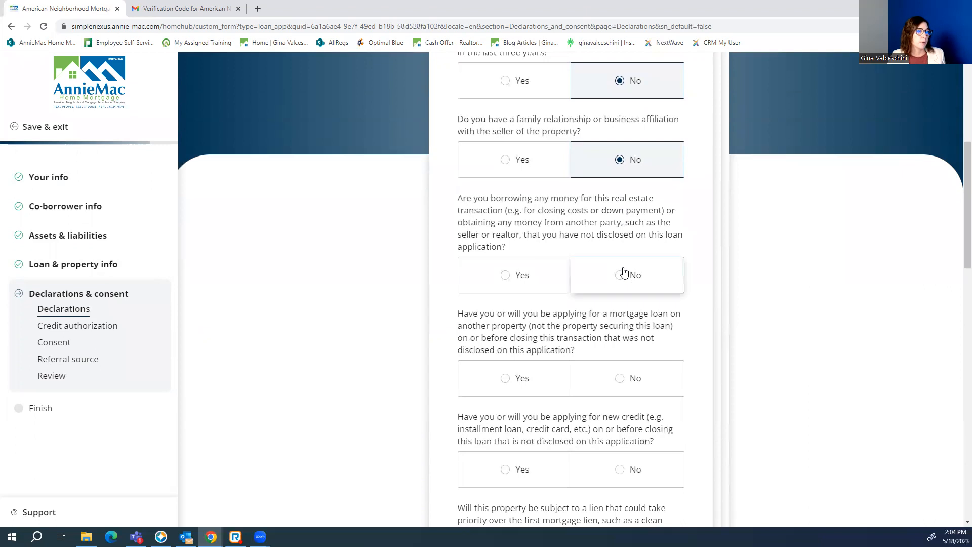
click(624, 284)
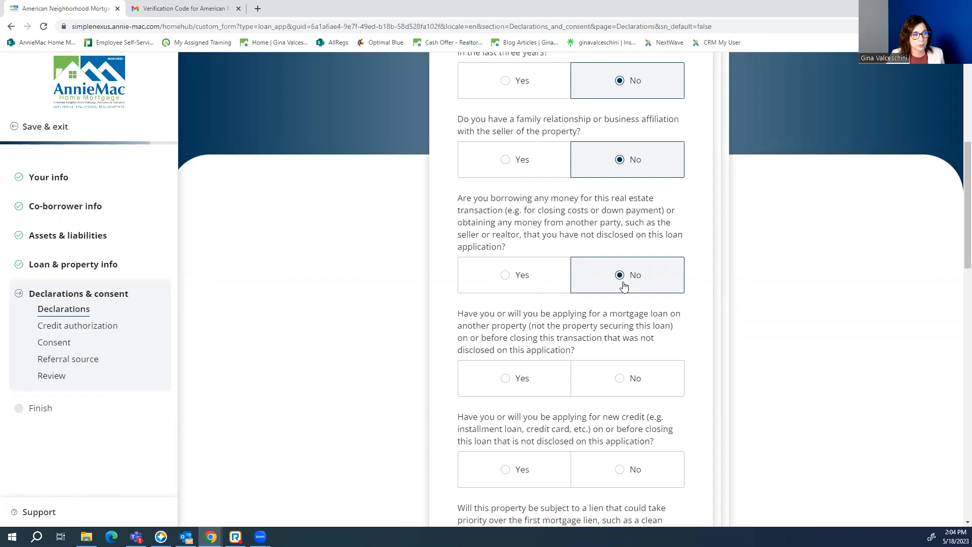
scroll(624, 286, down, 1)
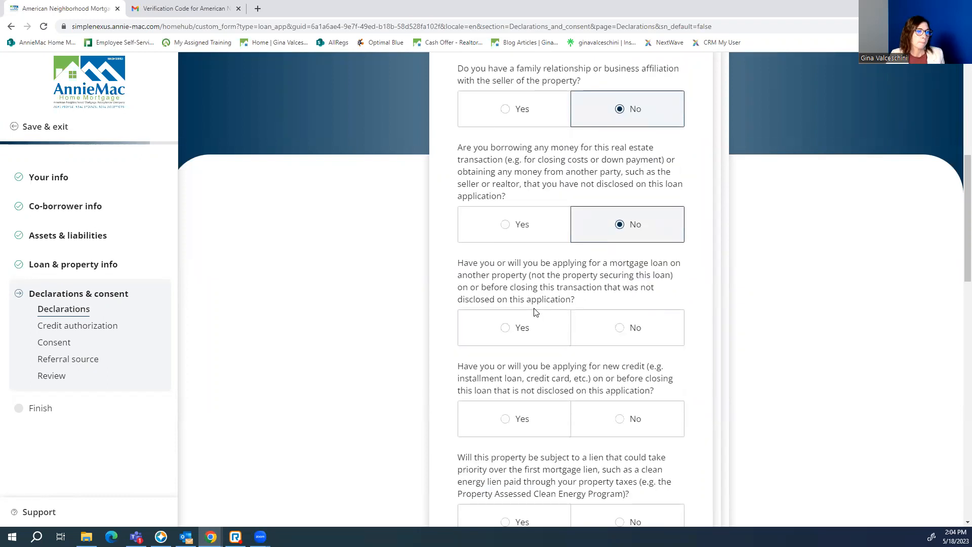
click(617, 335)
Step: Answer No to the new credit, priority lien, and co-signer or guarantor declarations
scroll(620, 338, down, 1)
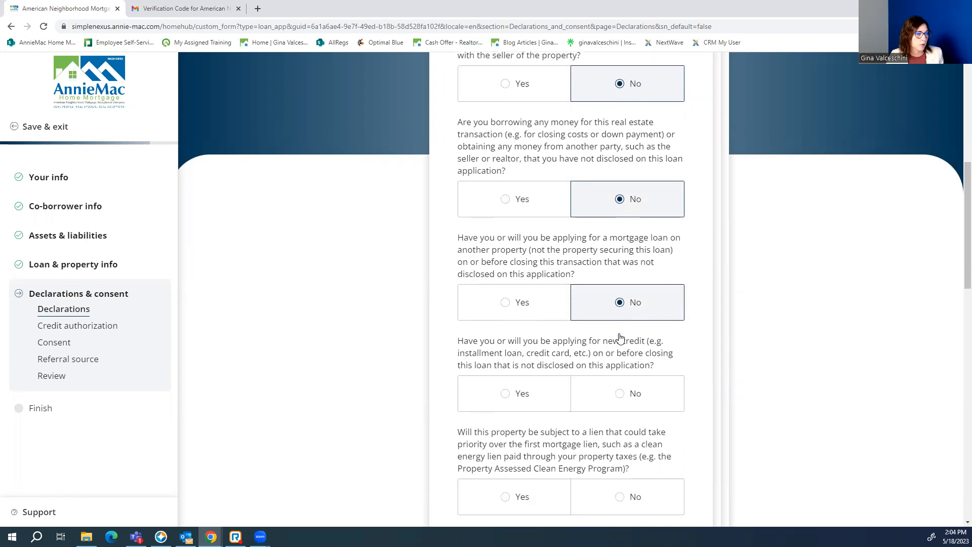
scroll(622, 339, down, 1)
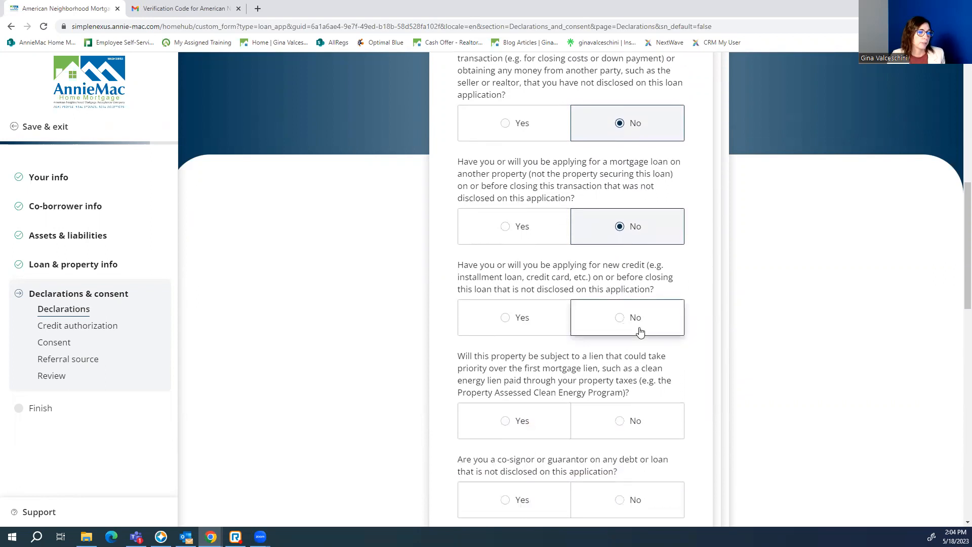
click(618, 322)
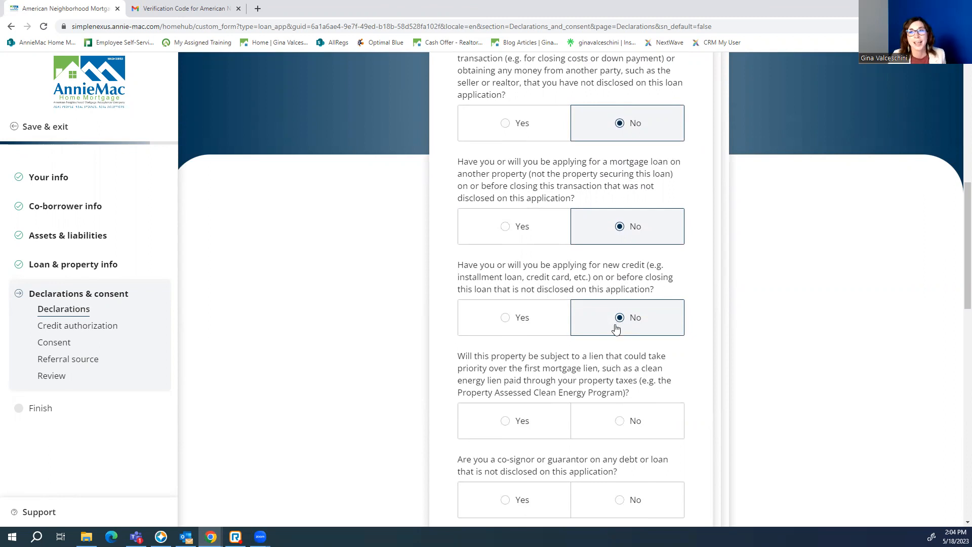
scroll(616, 329, down, 2)
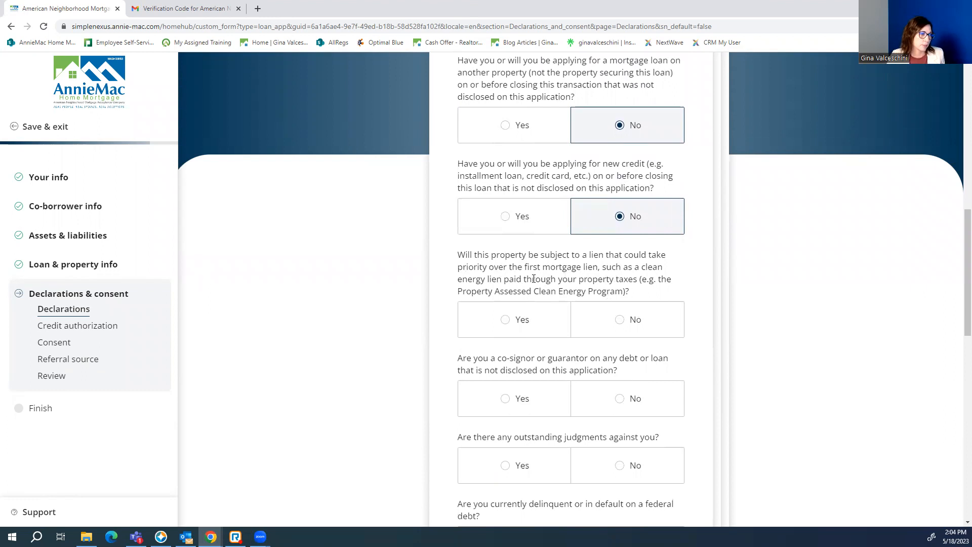
click(621, 326)
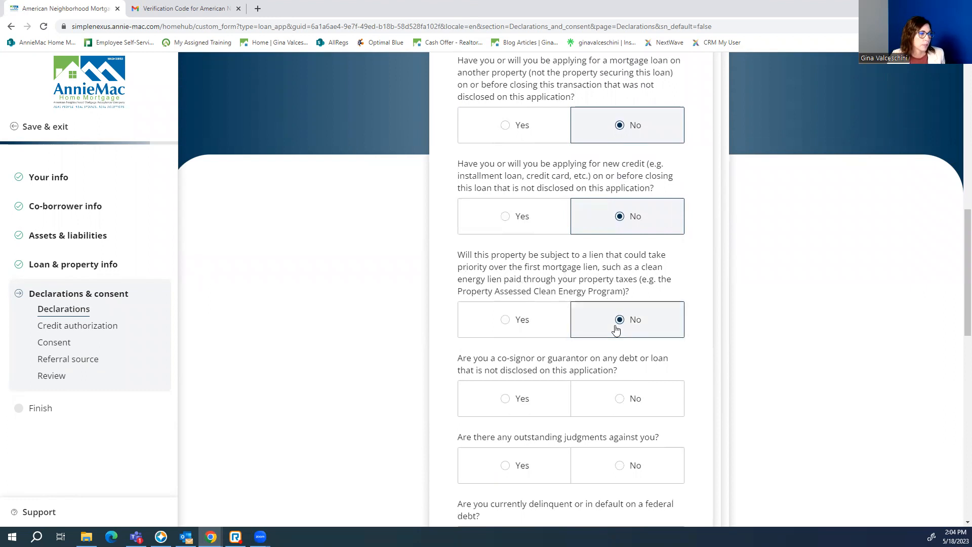
scroll(623, 324, down, 2)
click(630, 303)
scroll(629, 304, down, 1)
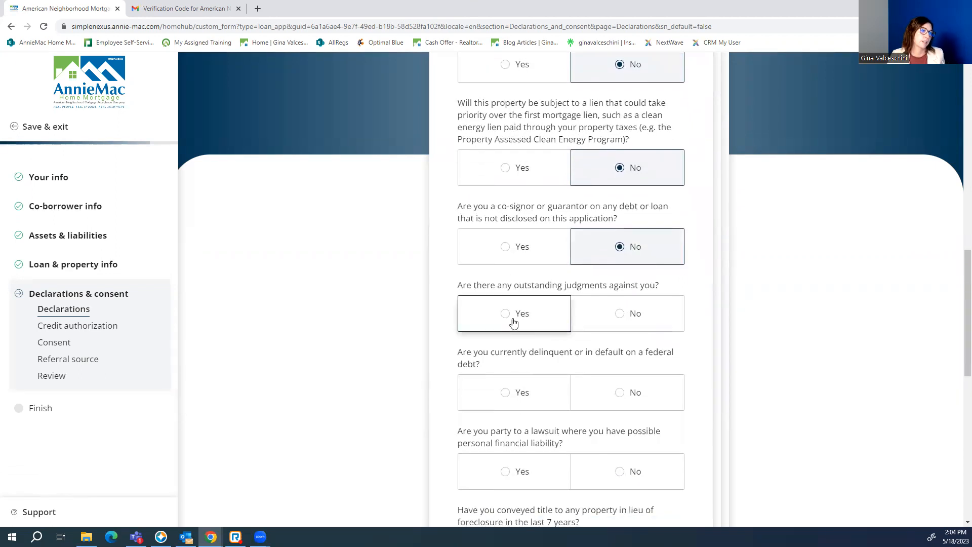
Step: Answer No to the outstanding judgments, federal debt delinquency, lawsuit, and conveyed title in lieu of foreclosure declarations
click(611, 315)
scroll(615, 318, down, 2)
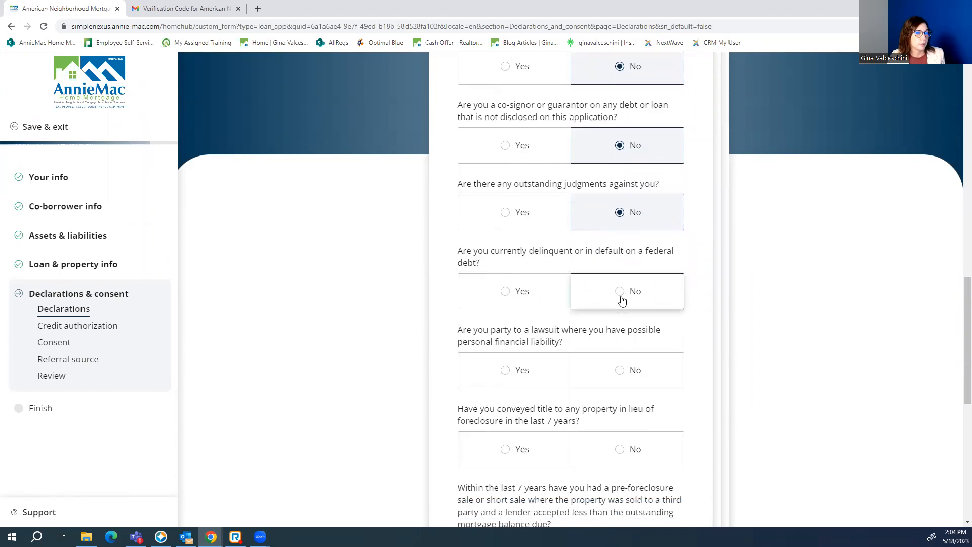
click(621, 299)
scroll(621, 301, down, 2)
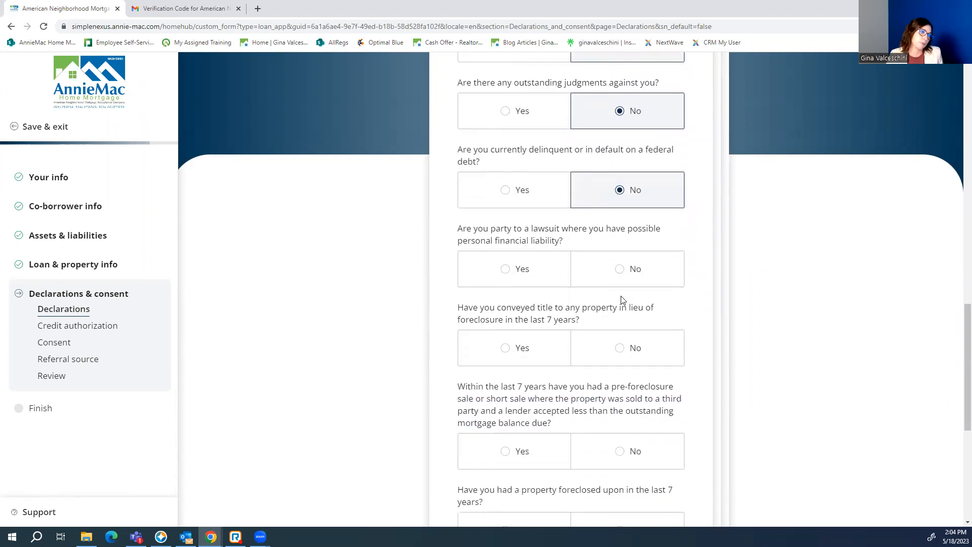
click(607, 267)
scroll(610, 269, down, 1)
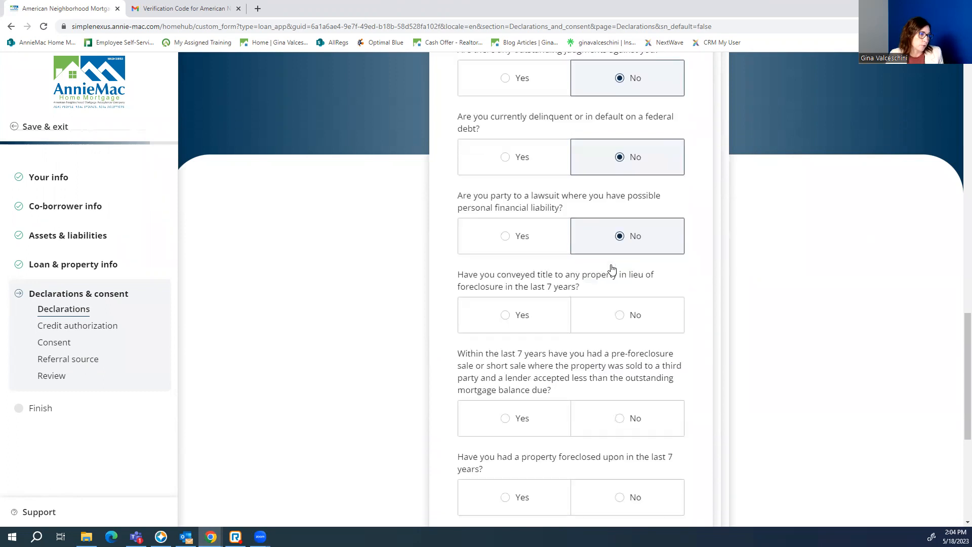
click(628, 304)
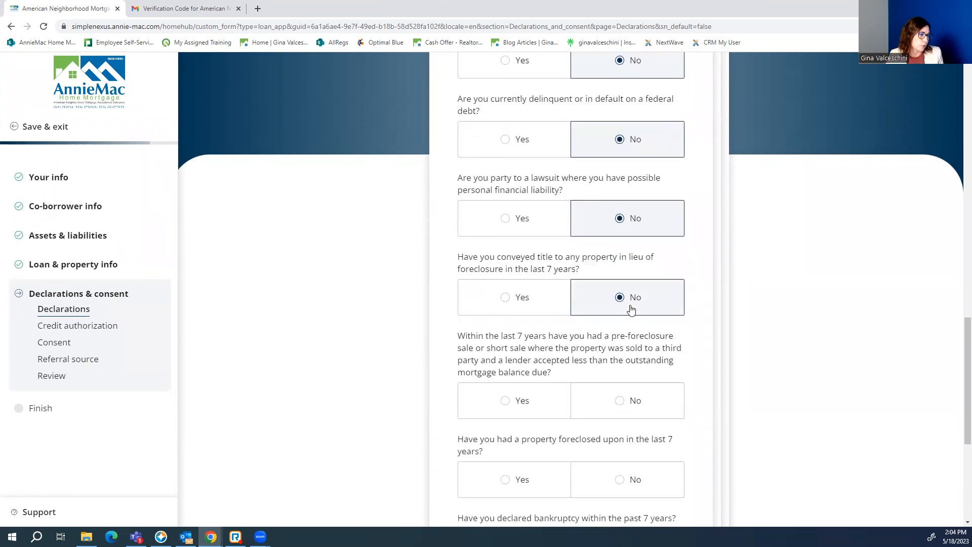
Step: Answer No to pre-foreclosure or short sale, foreclosure, and bankruptcy declarations, then save and continue
scroll(593, 302, down, 3)
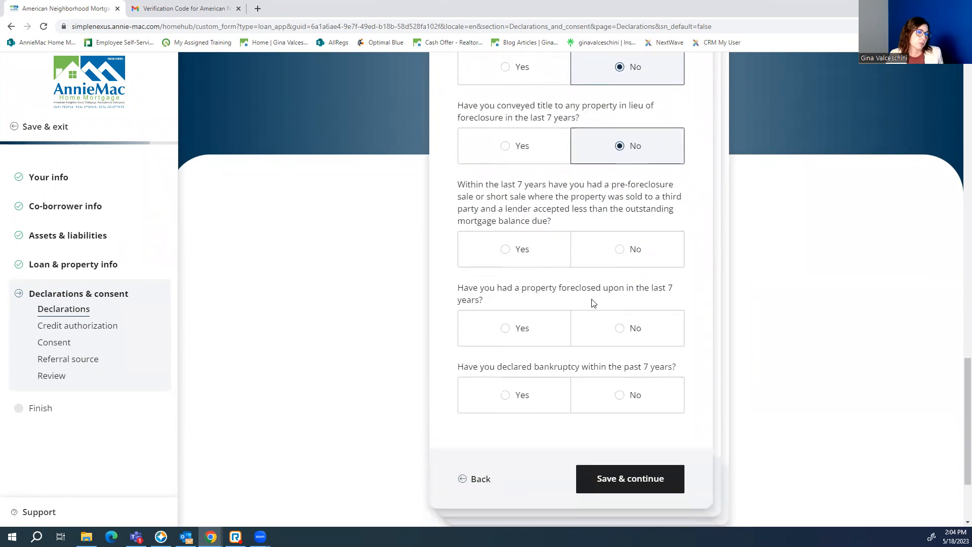
click(612, 247)
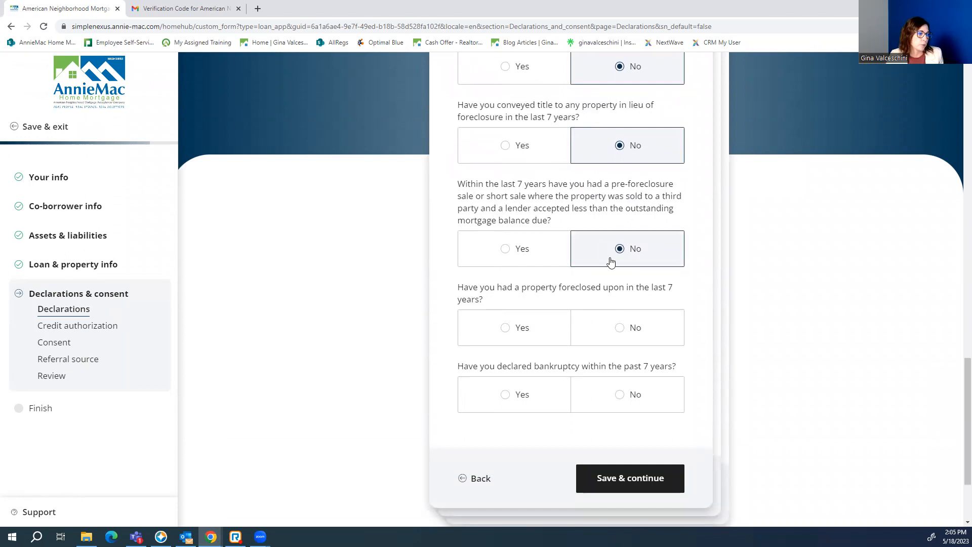
click(620, 332)
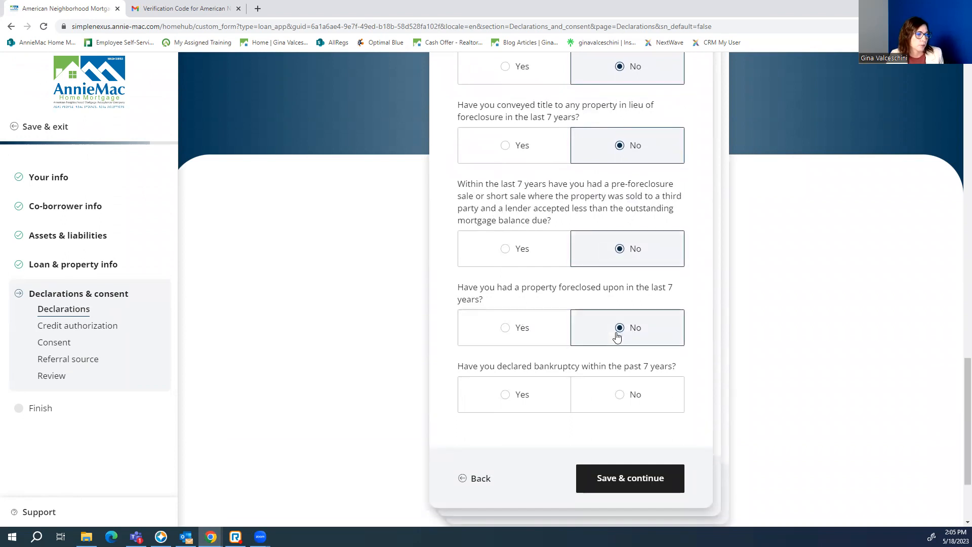
click(617, 399)
scroll(614, 397, down, 1)
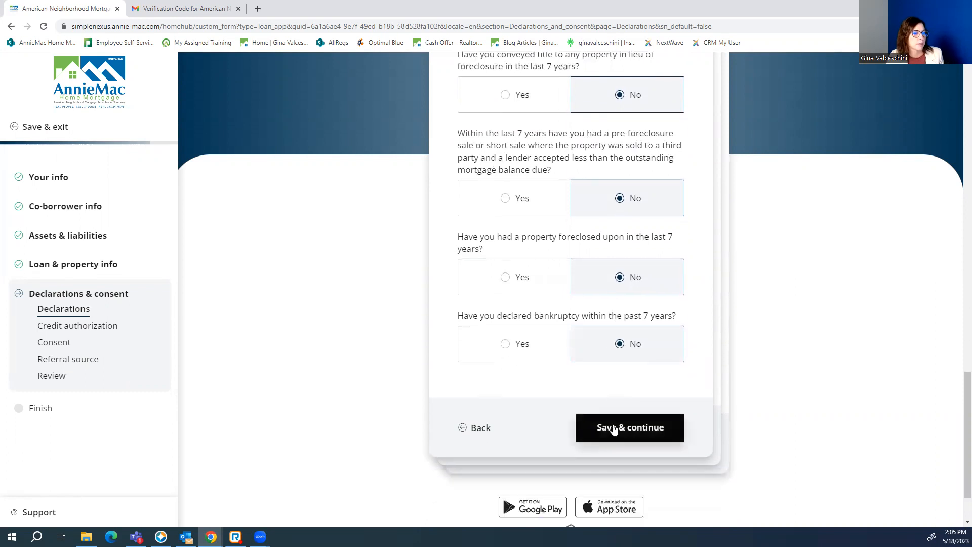
click(614, 428)
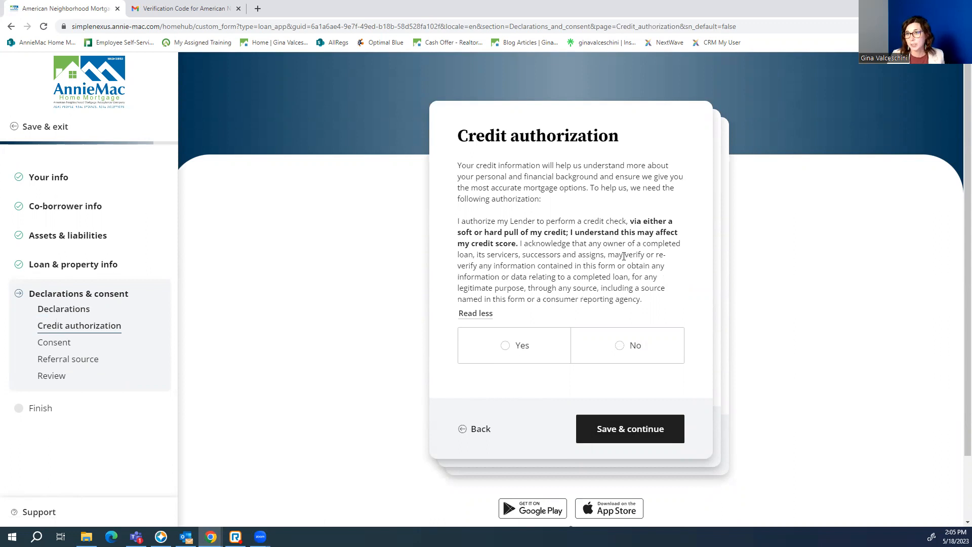
Step: Grant the credit authorization with Yes, tick both the e-consent and certification confirmations, and save each page
click(532, 349)
click(609, 430)
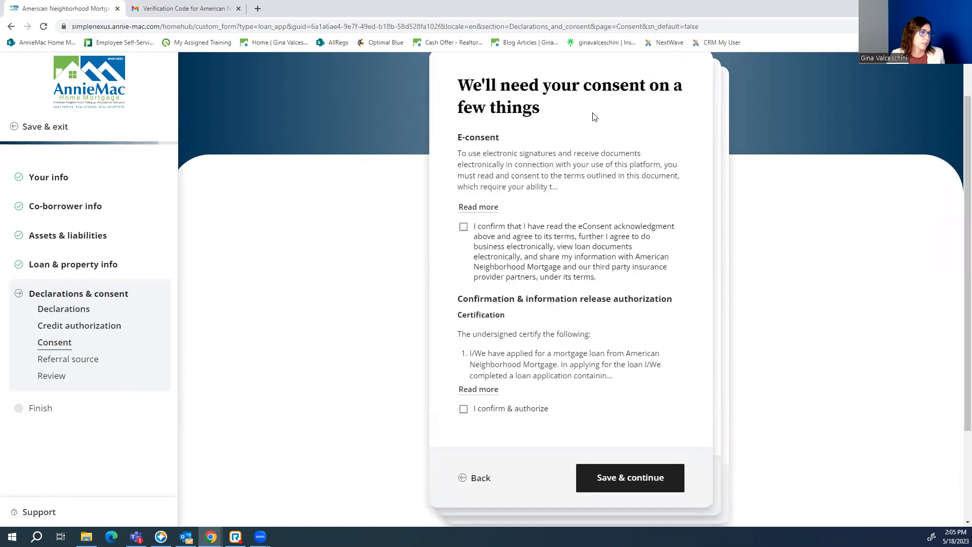
click(464, 226)
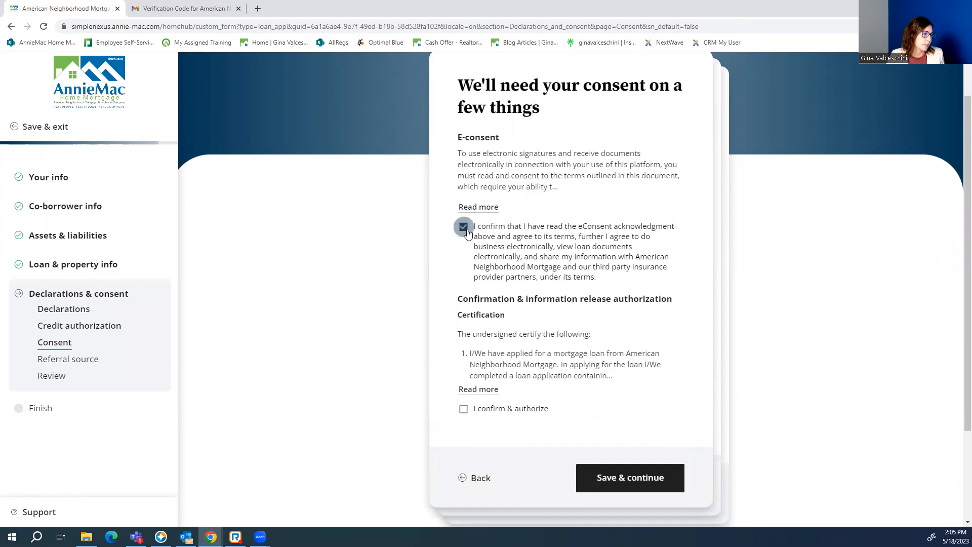
click(462, 408)
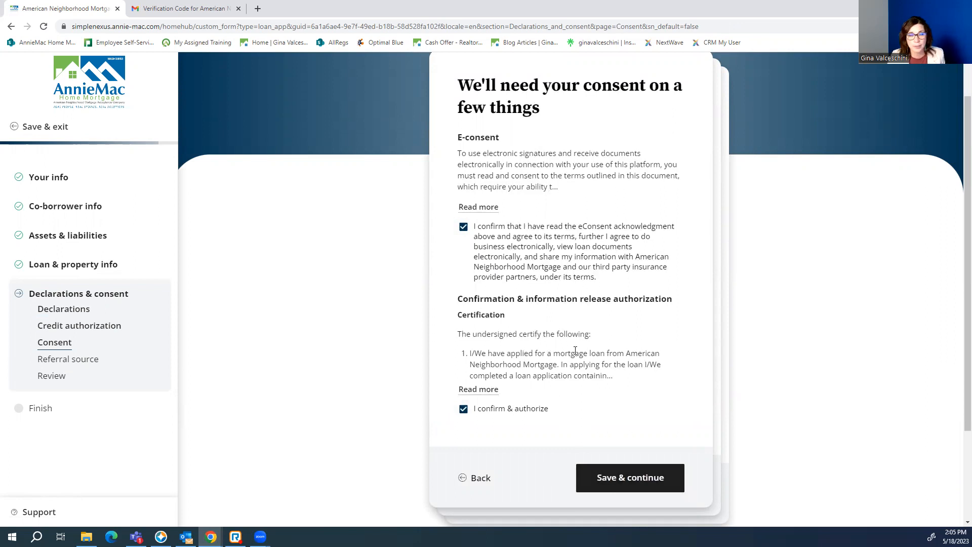
click(613, 471)
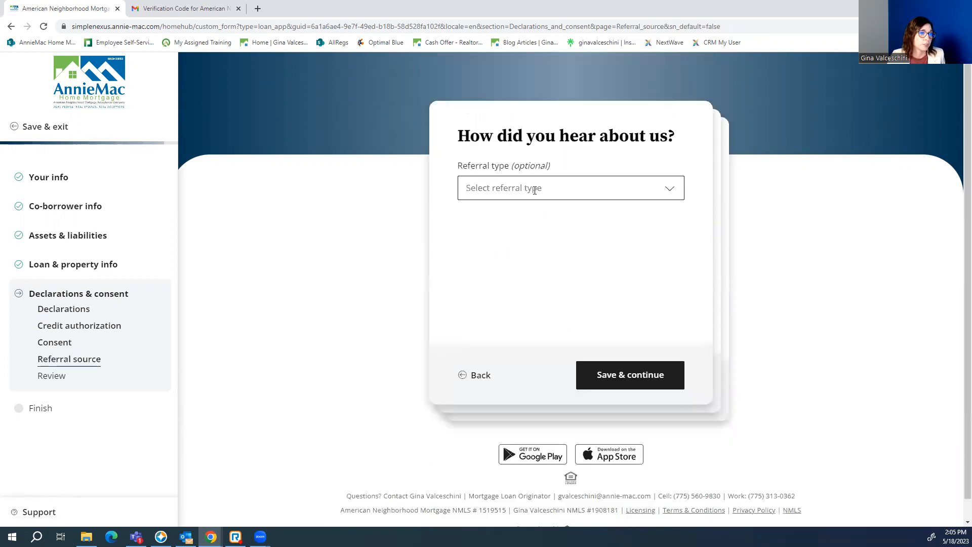
Step: Set the referral type to Family and save the referral source
click(534, 189)
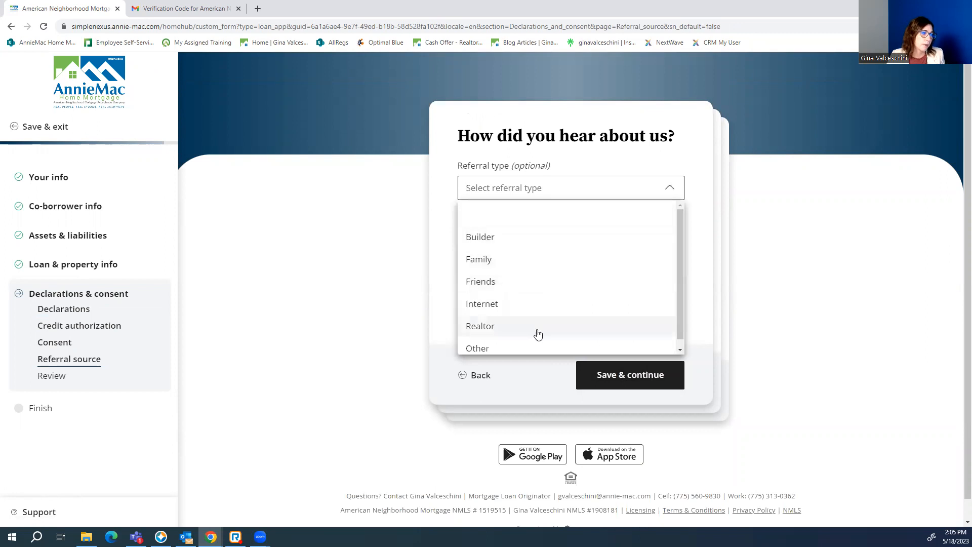
click(520, 261)
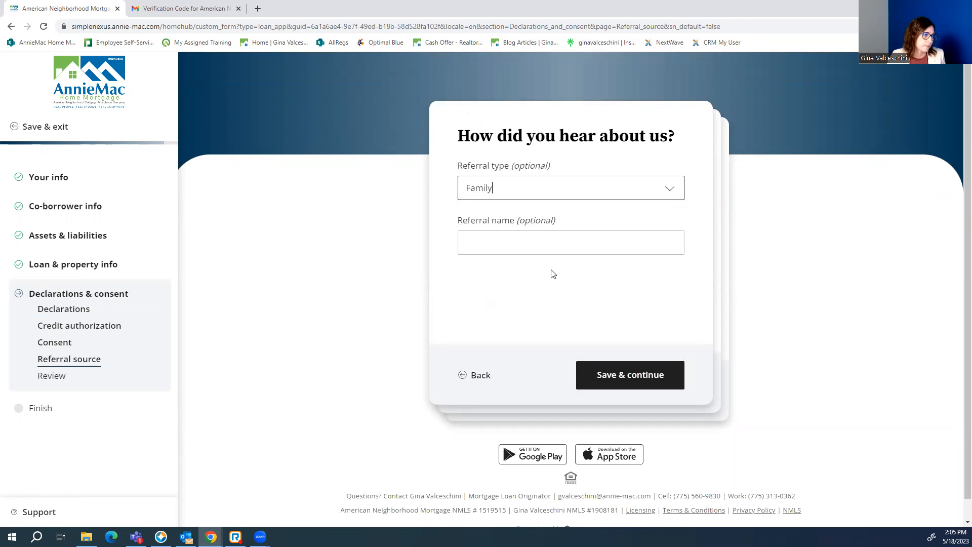
click(616, 376)
Step: Review the declarations summary, continue to the finish page, submit the loan application, and close the confirmation
scroll(603, 291, down, 3)
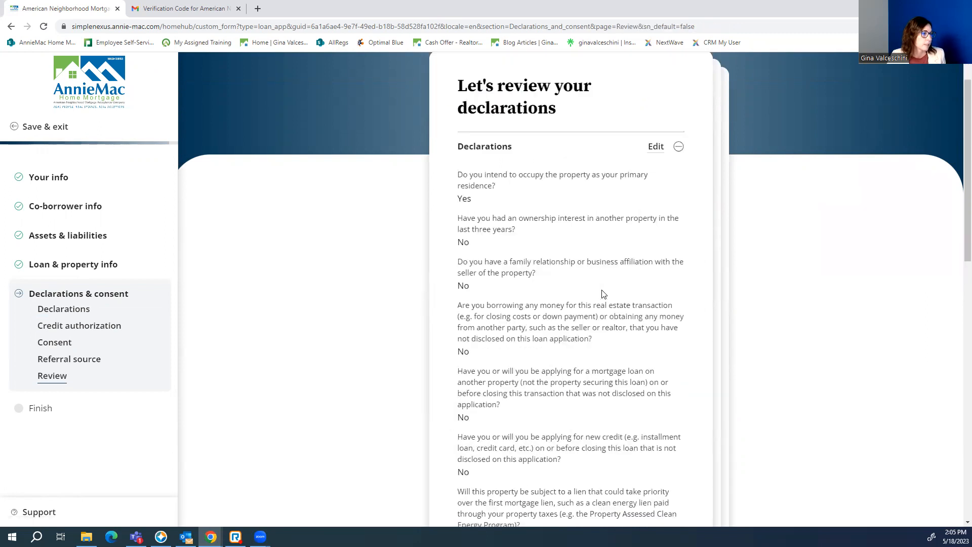
scroll(603, 293, down, 15)
click(629, 353)
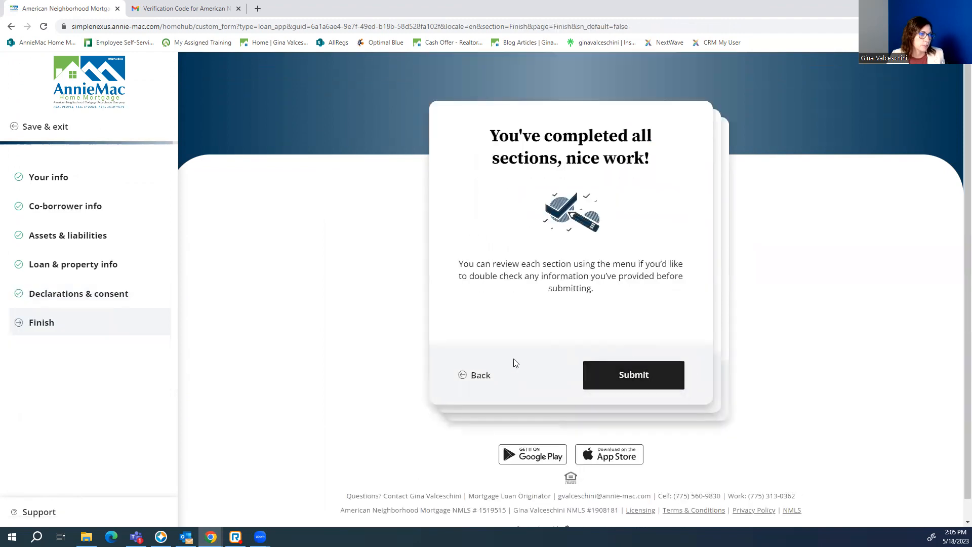
click(640, 382)
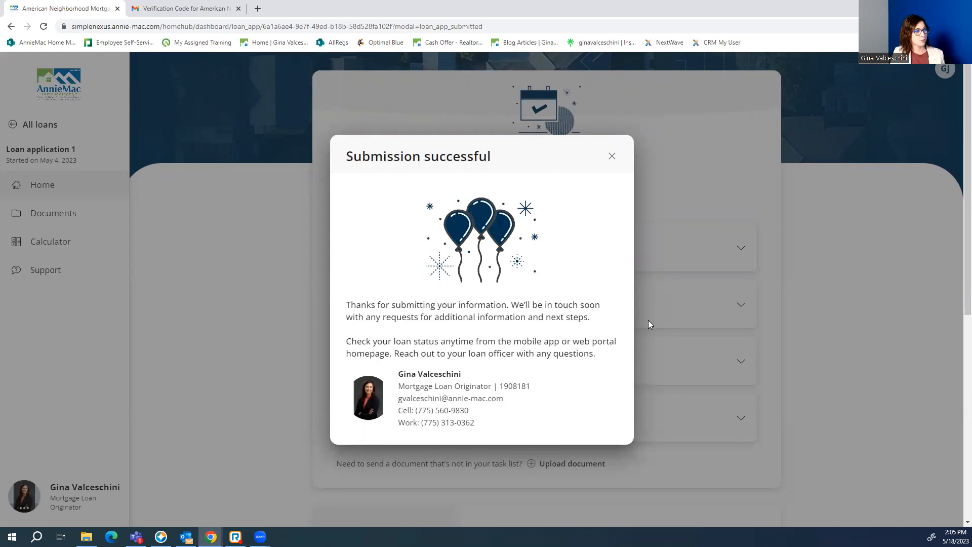
click(612, 157)
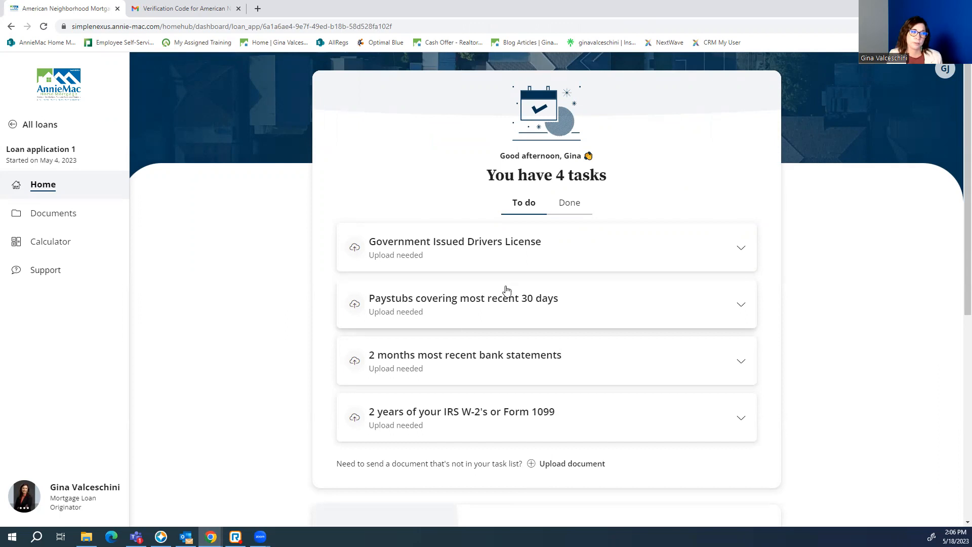
Step: Expand the paystubs task on the dashboard to examine its upload area and the remaining tasks
click(743, 304)
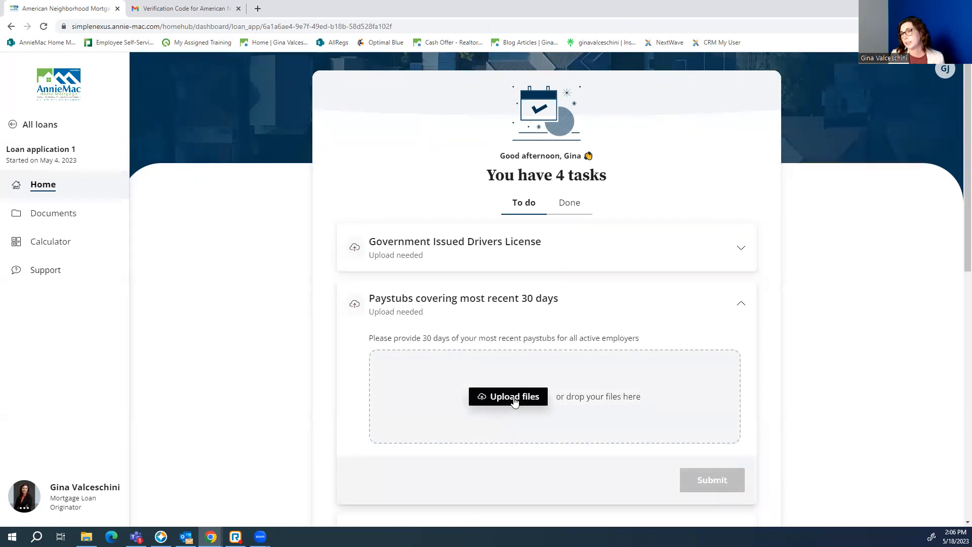
scroll(514, 402, down, 6)
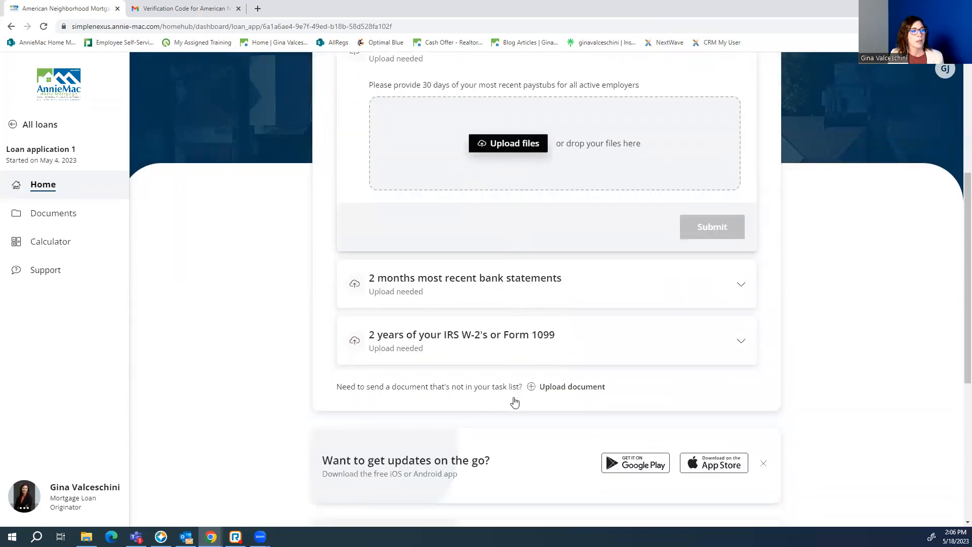
scroll(515, 401, up, 1)
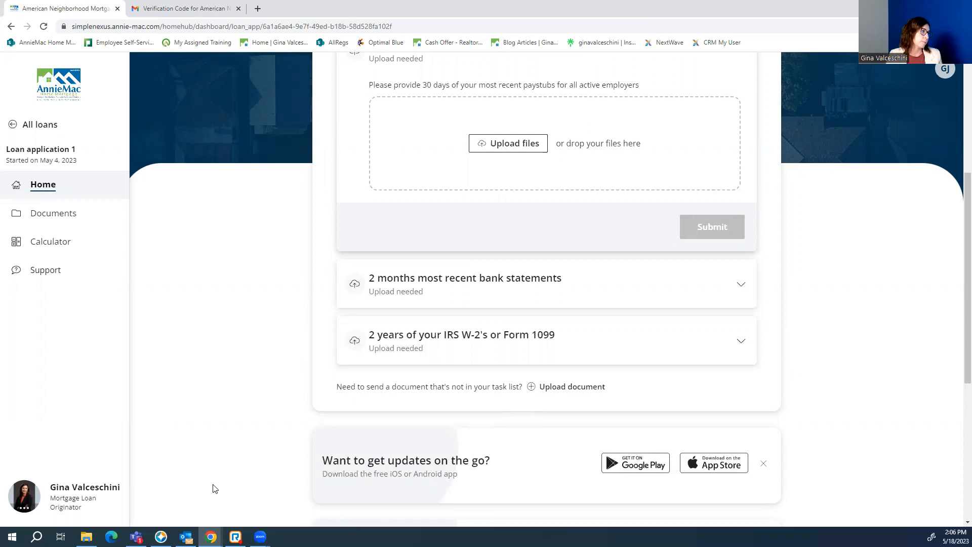
scroll(203, 452, up, 5)
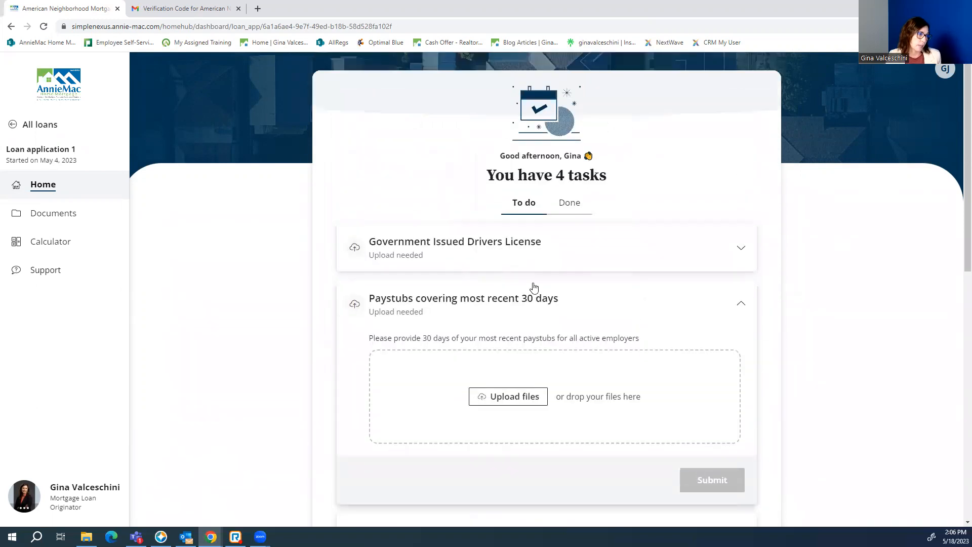
scroll(511, 317, down, 10)
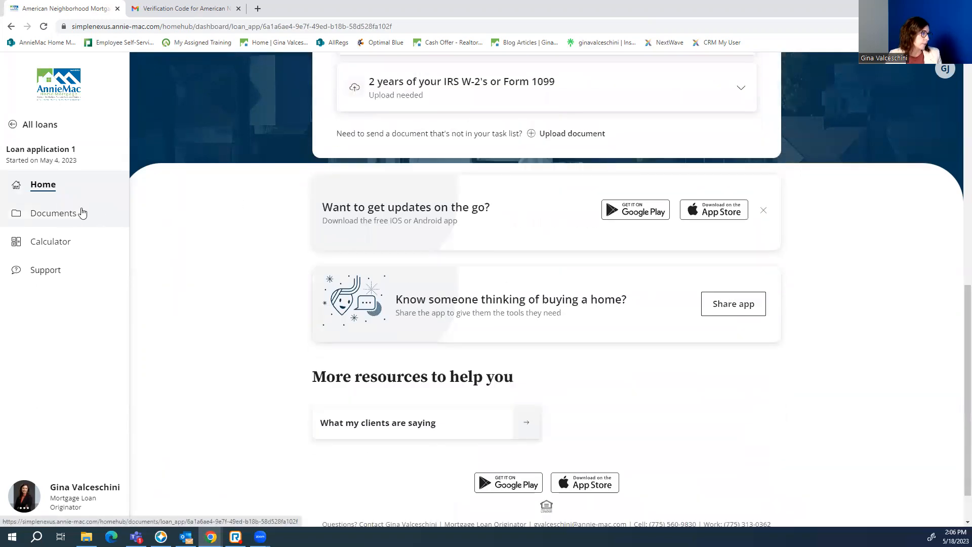
Step: Open the Documents page to examine the loan's folders and document list
click(78, 222)
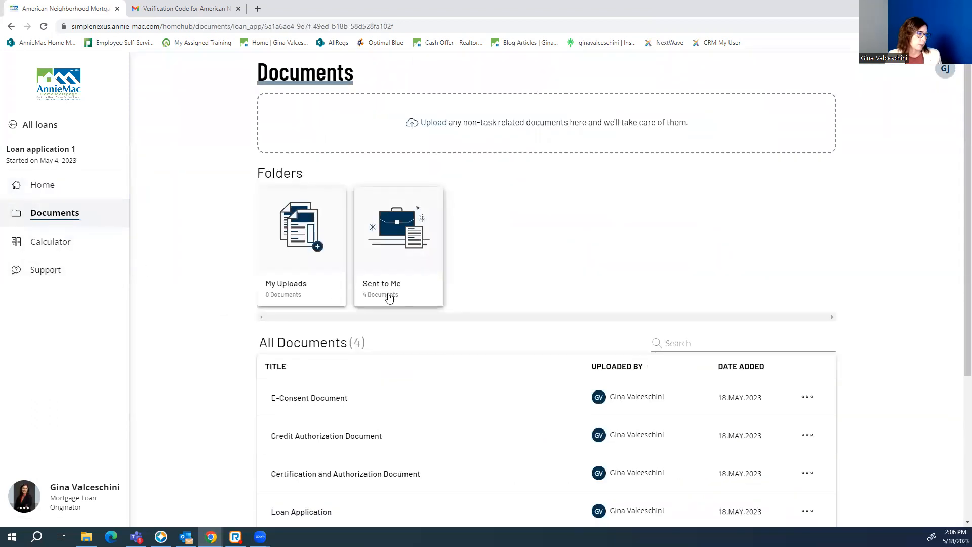
scroll(385, 304, down, 4)
scroll(353, 285, up, 3)
scroll(353, 284, up, 2)
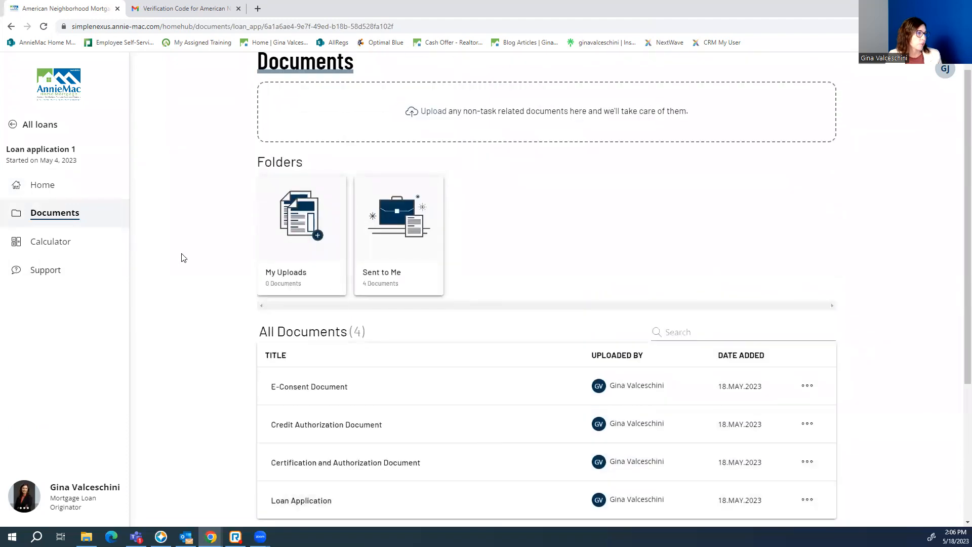
Step: Open the mortgage Calculator page to examine its payment inputs and breakdown
click(80, 245)
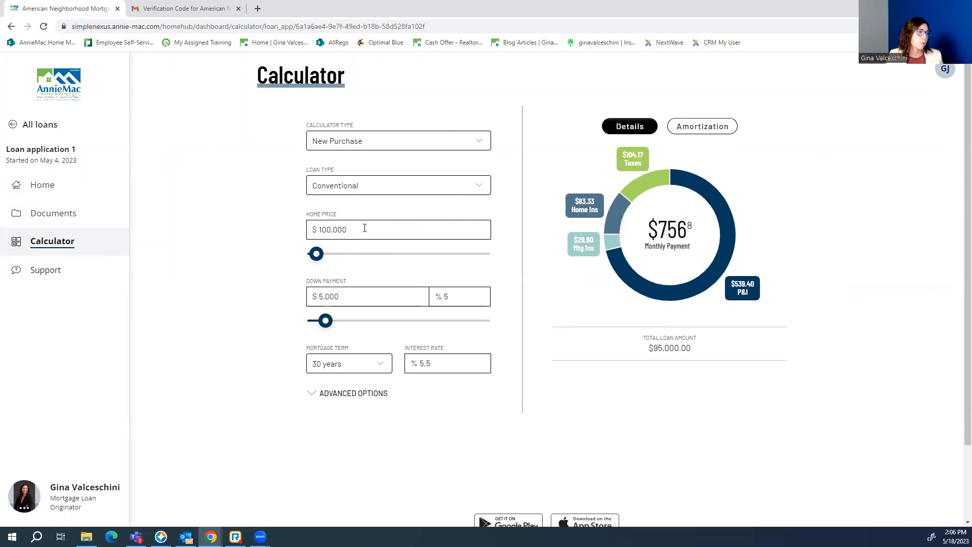
scroll(363, 230, down, 2)
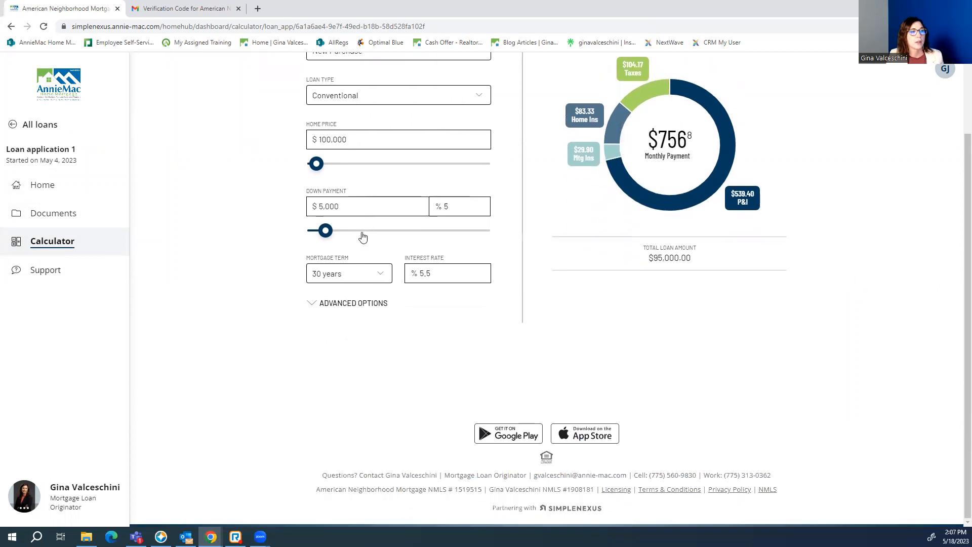
scroll(362, 231, up, 2)
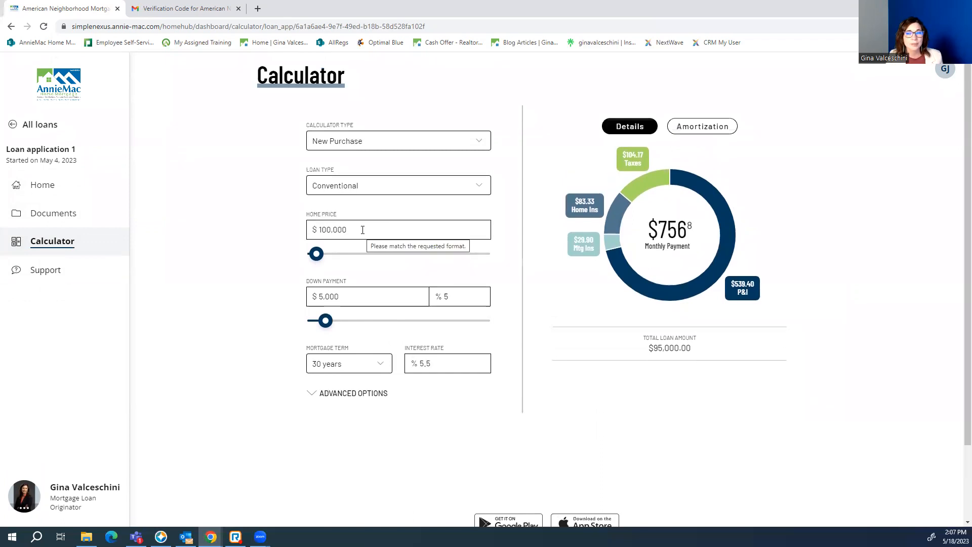